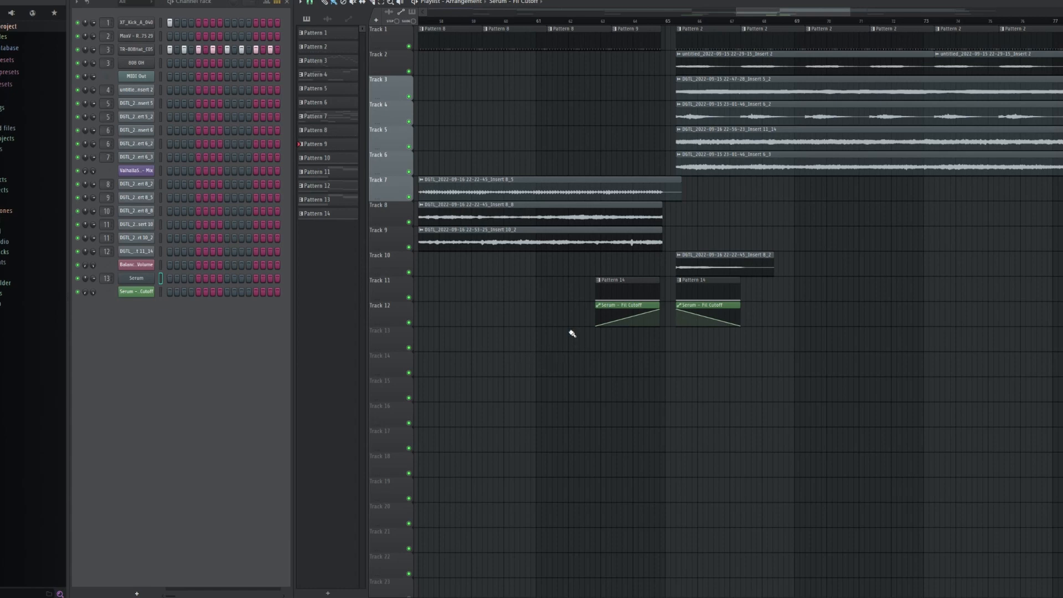
- Play the full arrangement from the playback marker near bar 33 and stop it
key("Home")
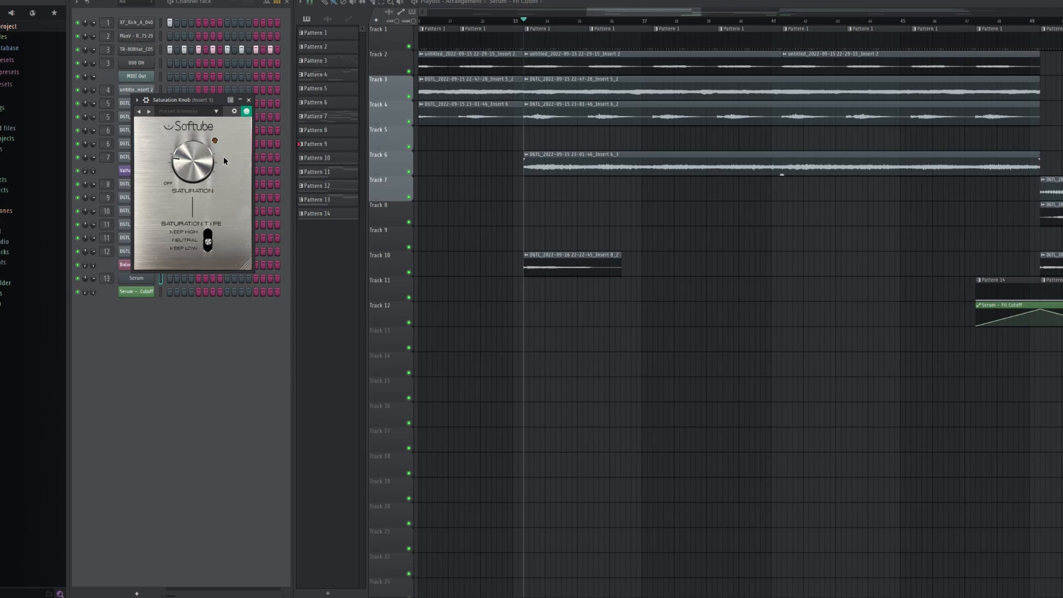
key("space")
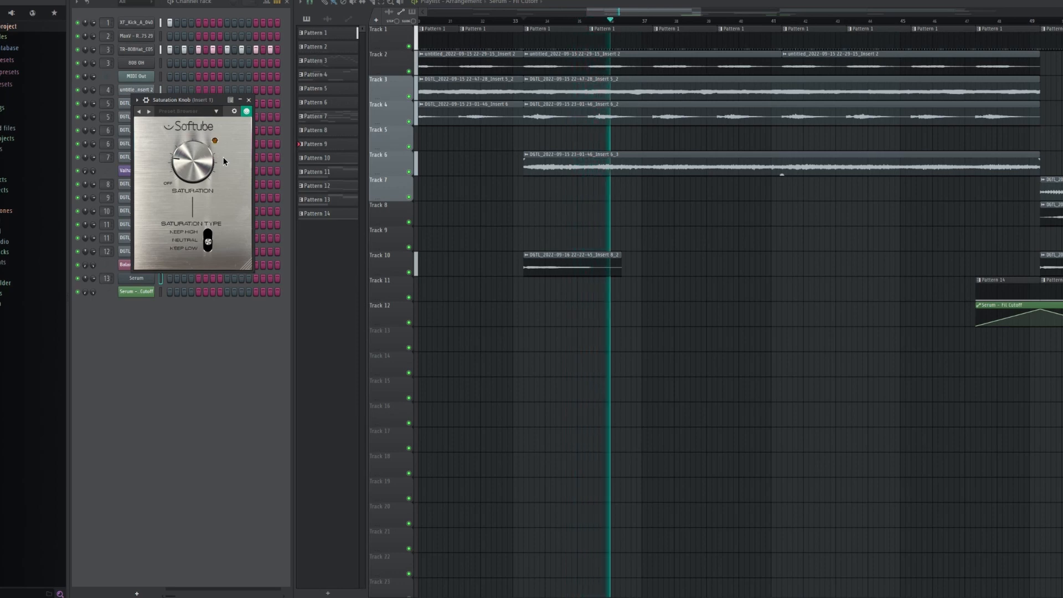
key("space")
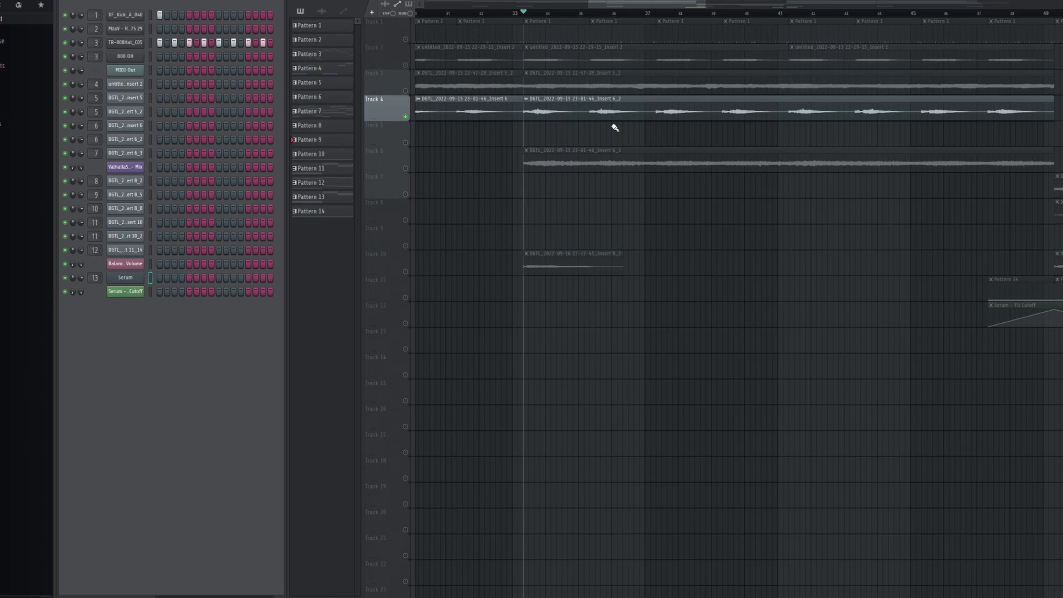
- Audition the soloed Track 4 audio twice from the marker near bar 33
key("space")
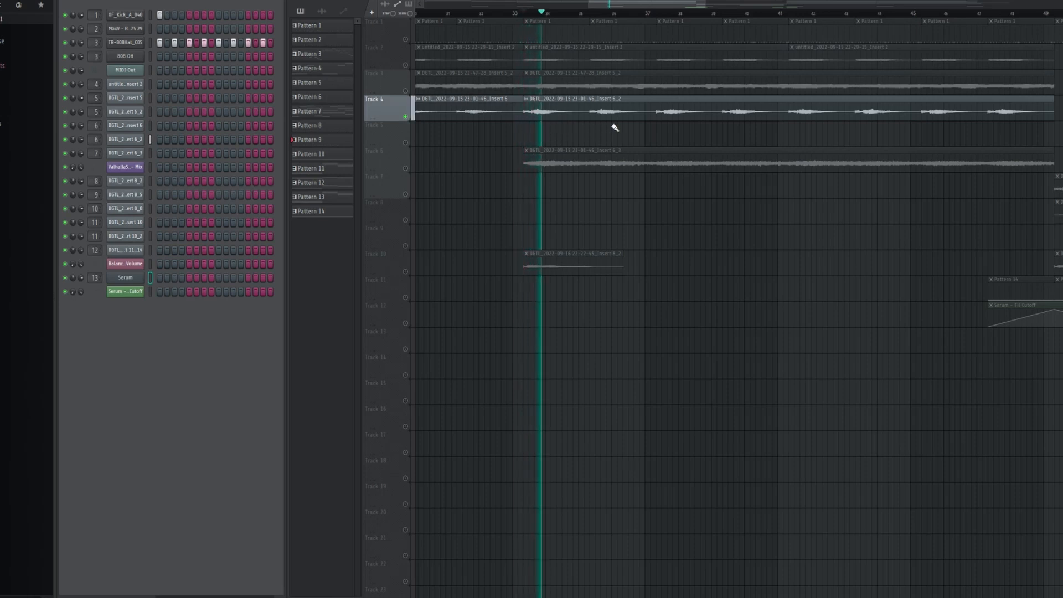
key("space")
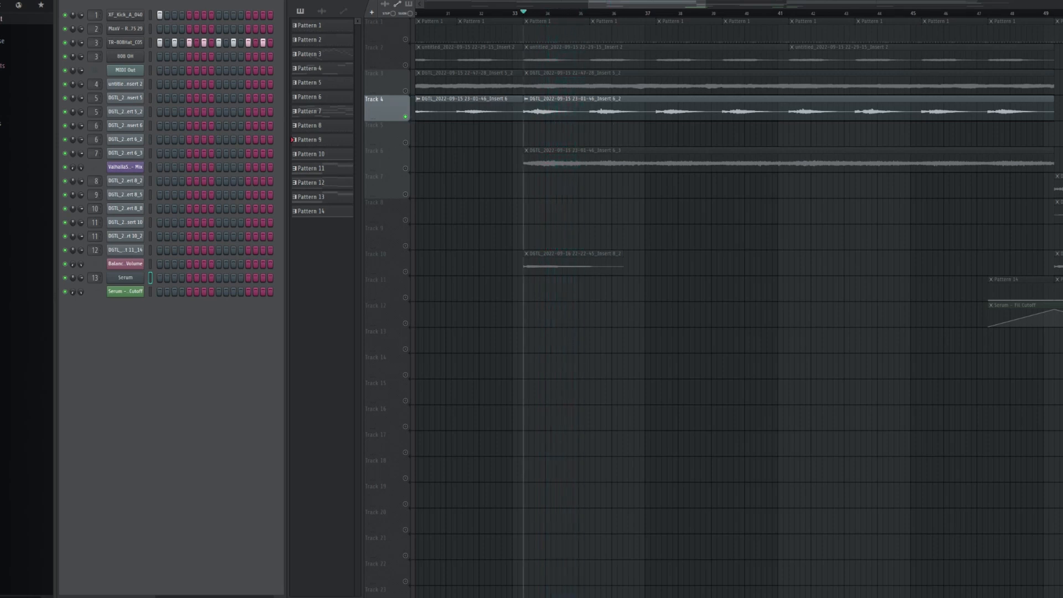
key("space")
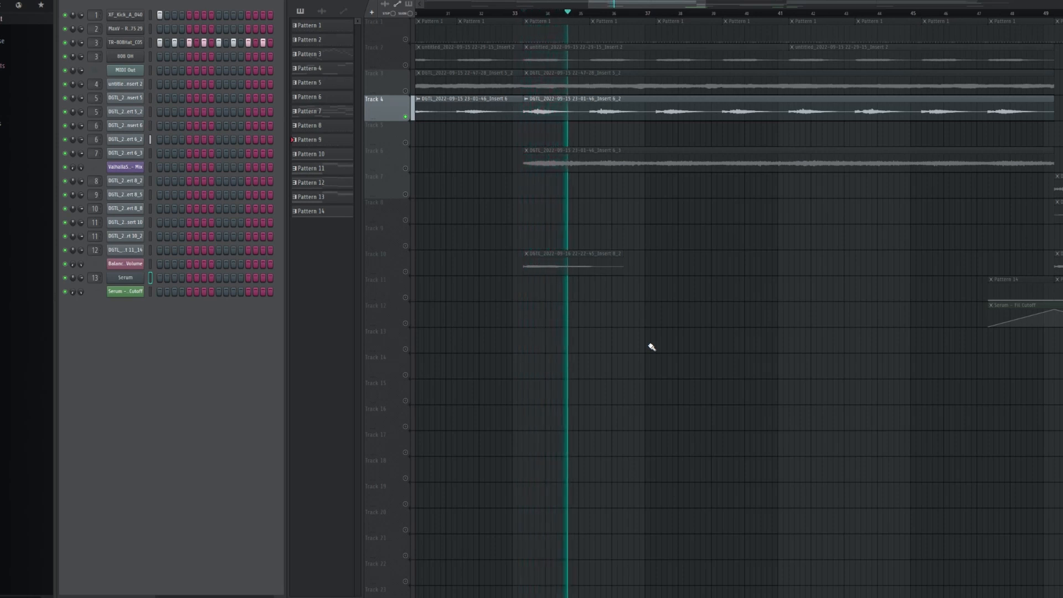
key("space")
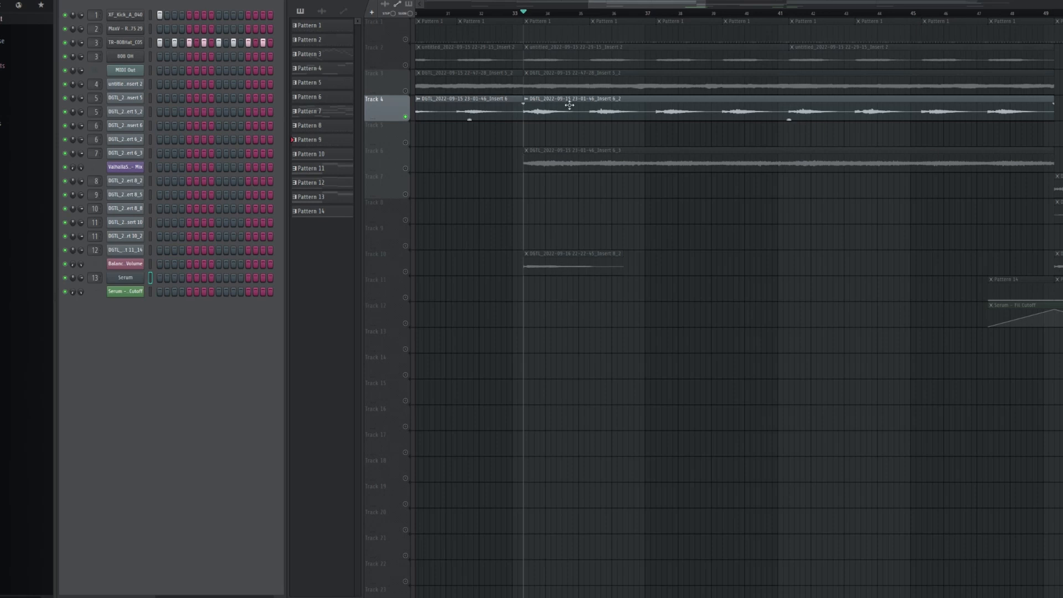
- Solo Track 3 and audition its audio clip twice from the marker near bar 33
left_click(410, 92)
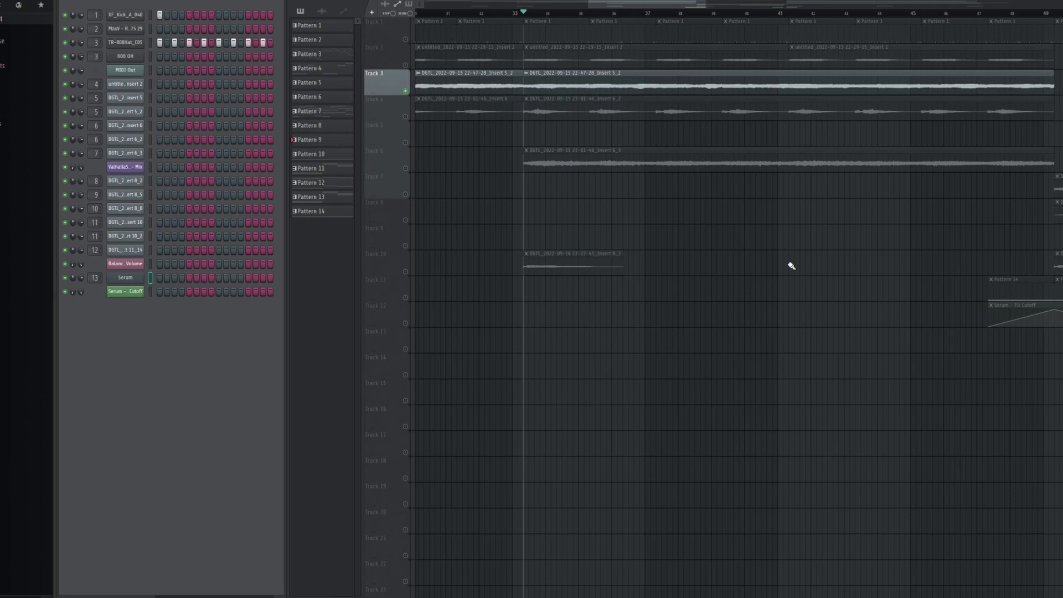
key("space")
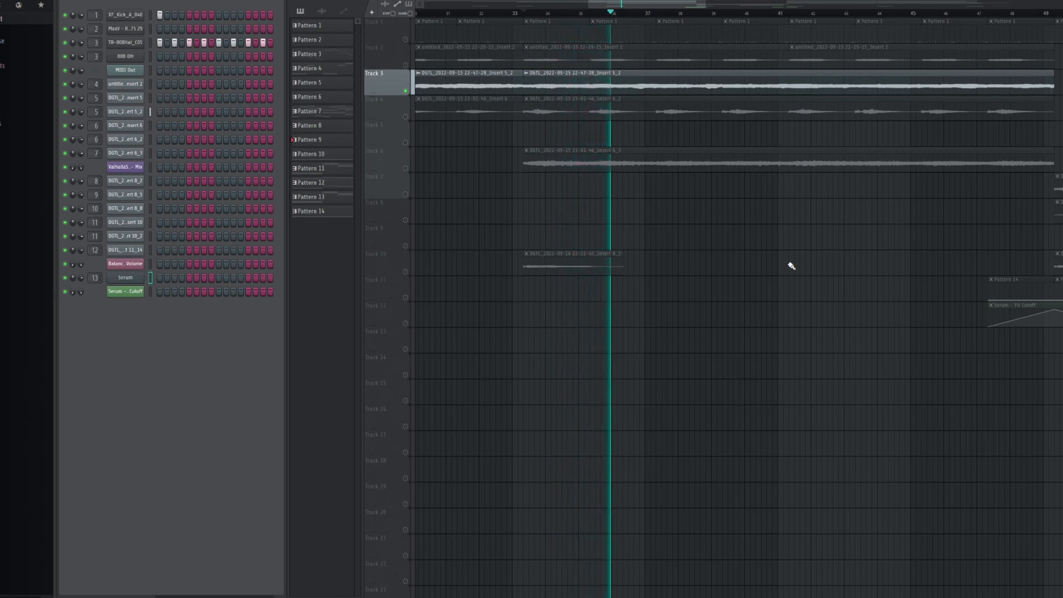
key("space")
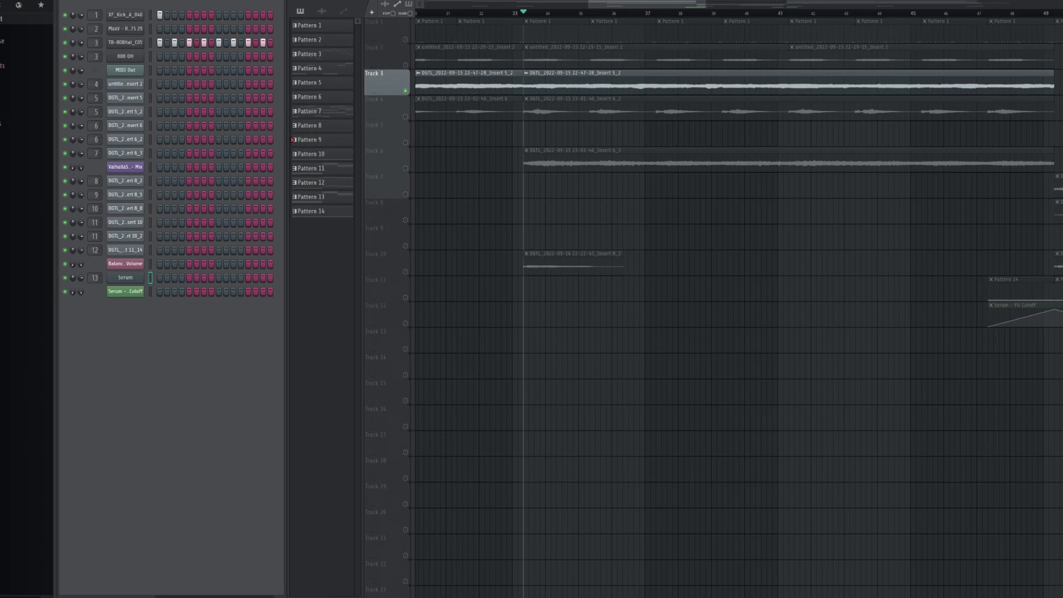
key("space")
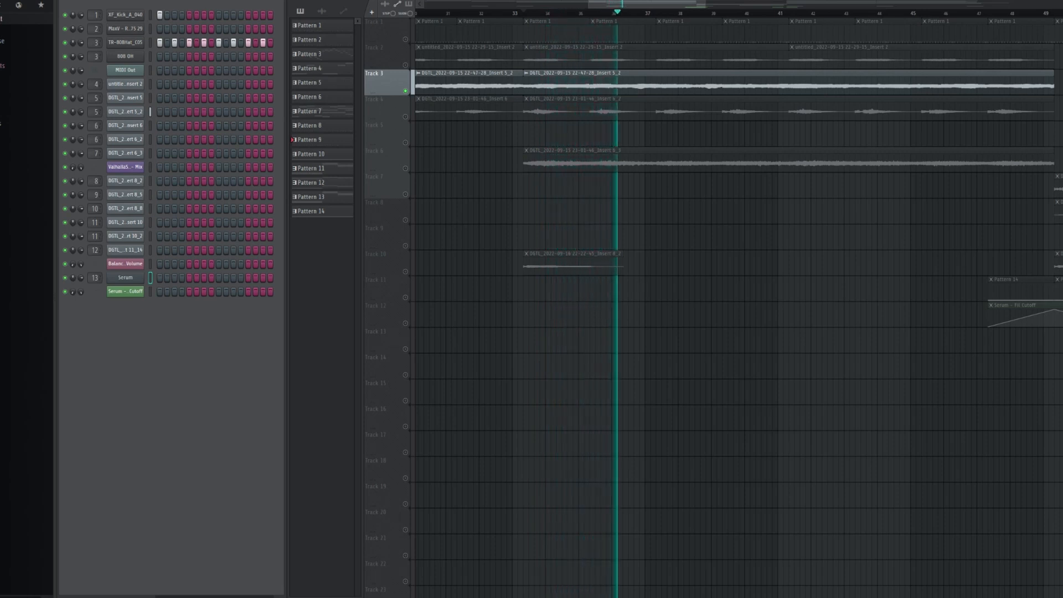
key("space")
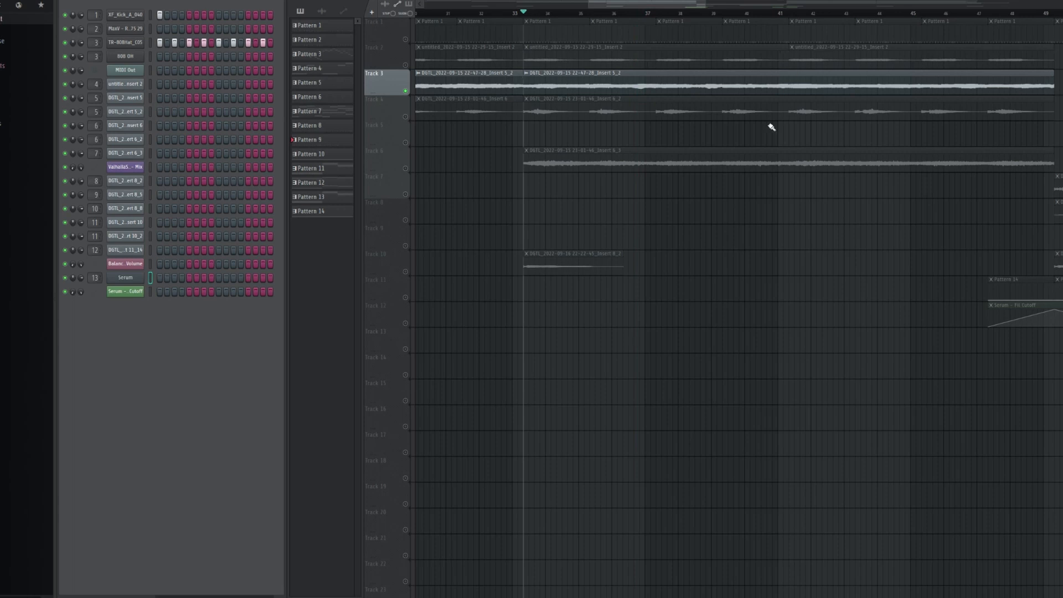
- Solo Track 2, audition its untitled Insert 2 audio clip three times from the marker near bar 33, and unsolo it
right_click(405, 65)
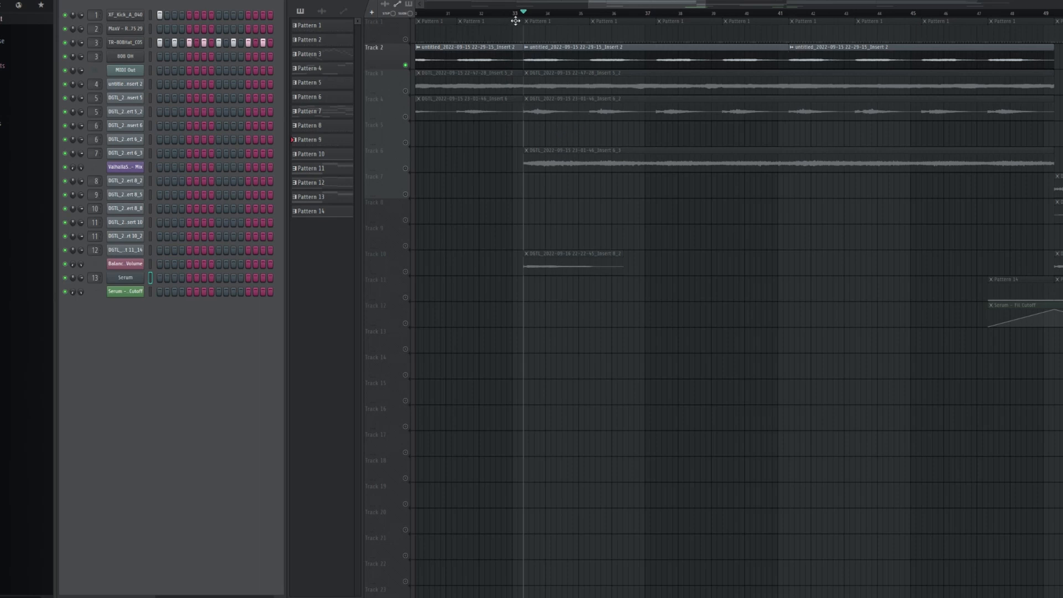
left_click(535, 56)
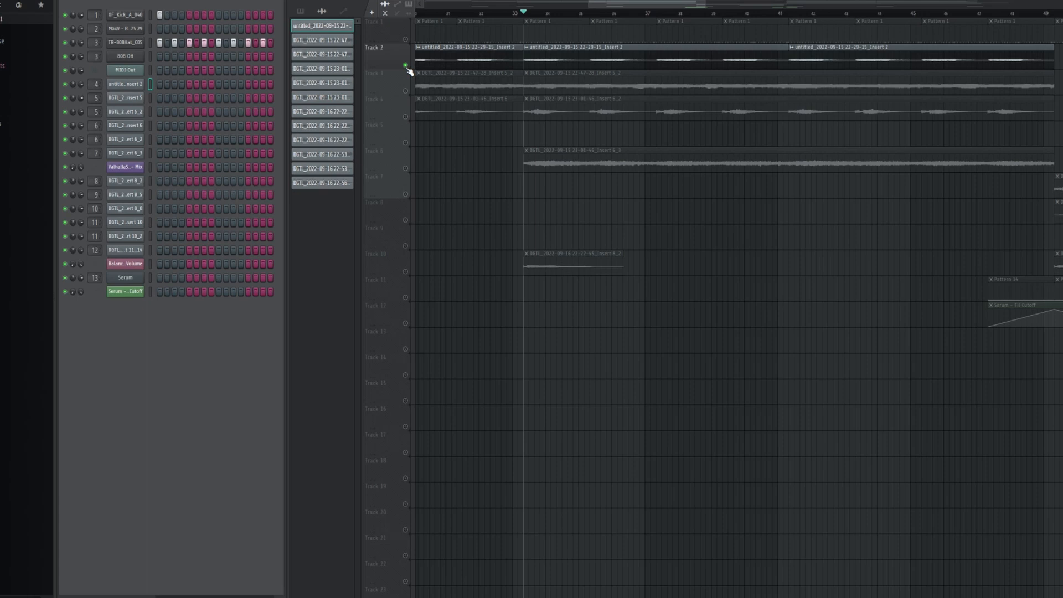
key("space")
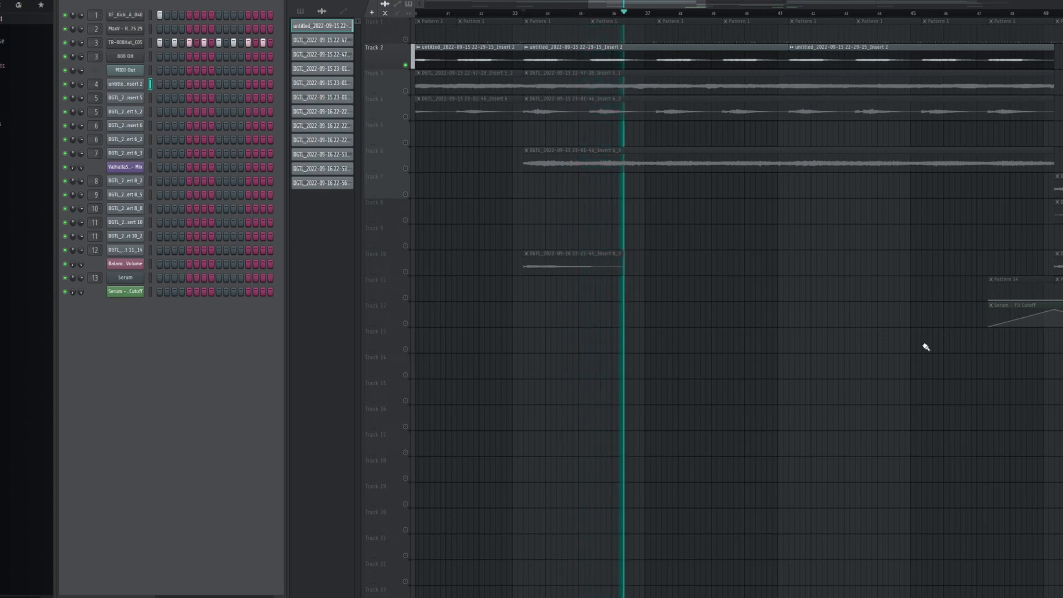
key("space")
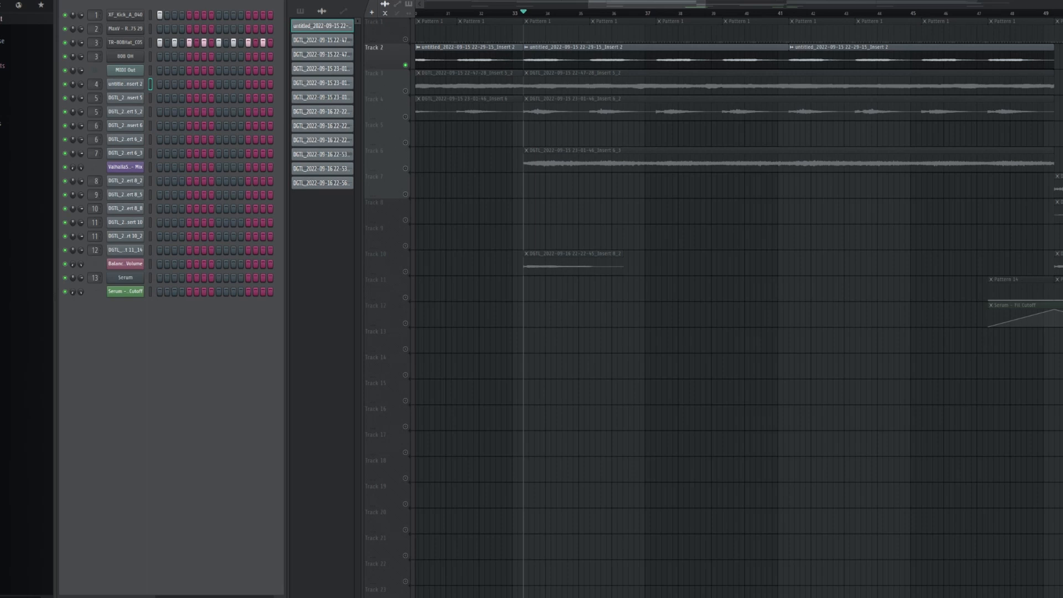
key("space")
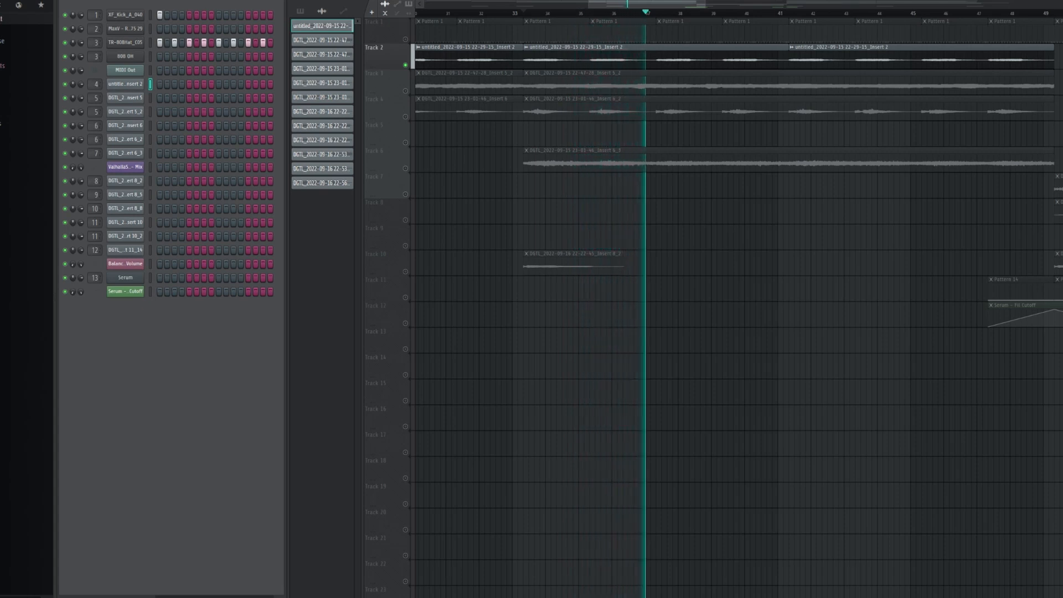
key("space")
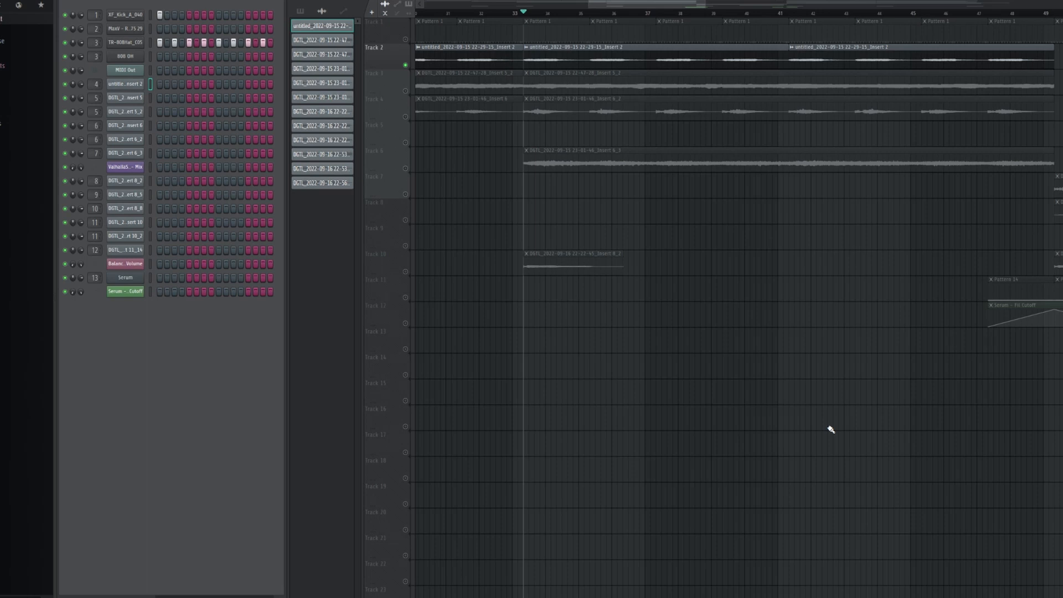
key("space")
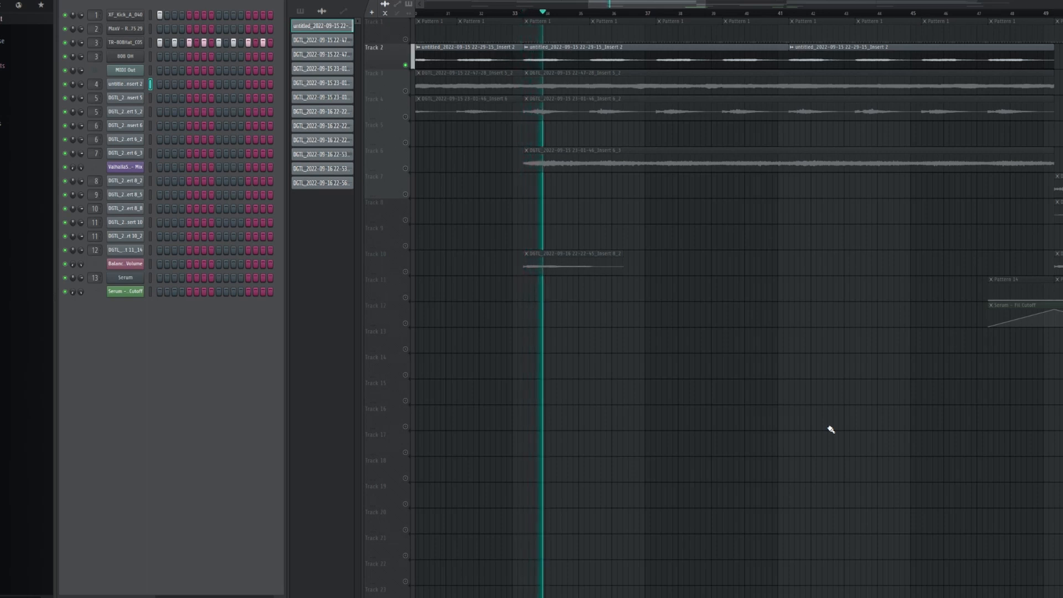
key("space")
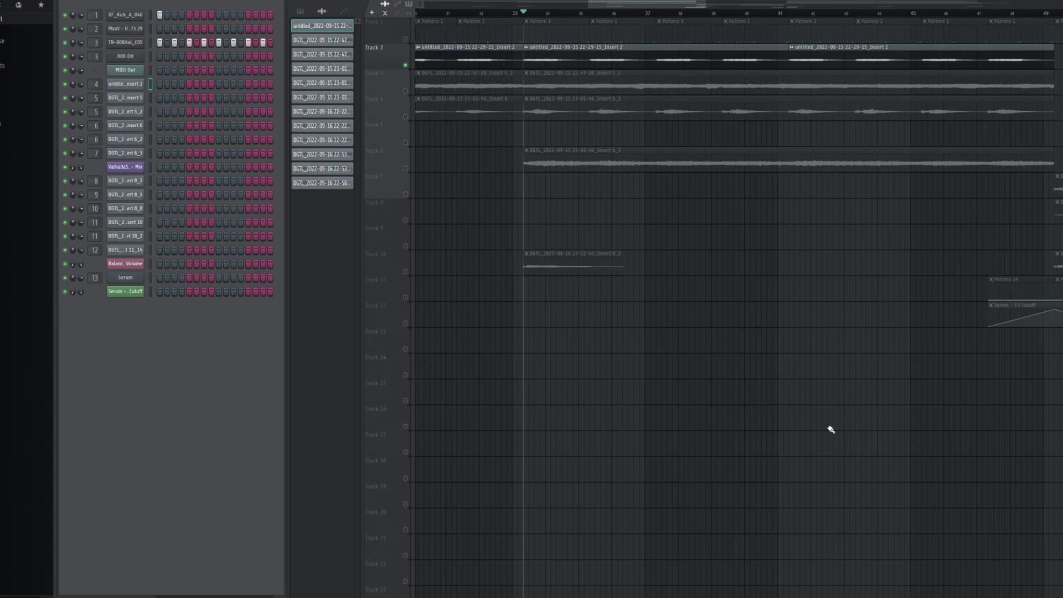
right_click(405, 65)
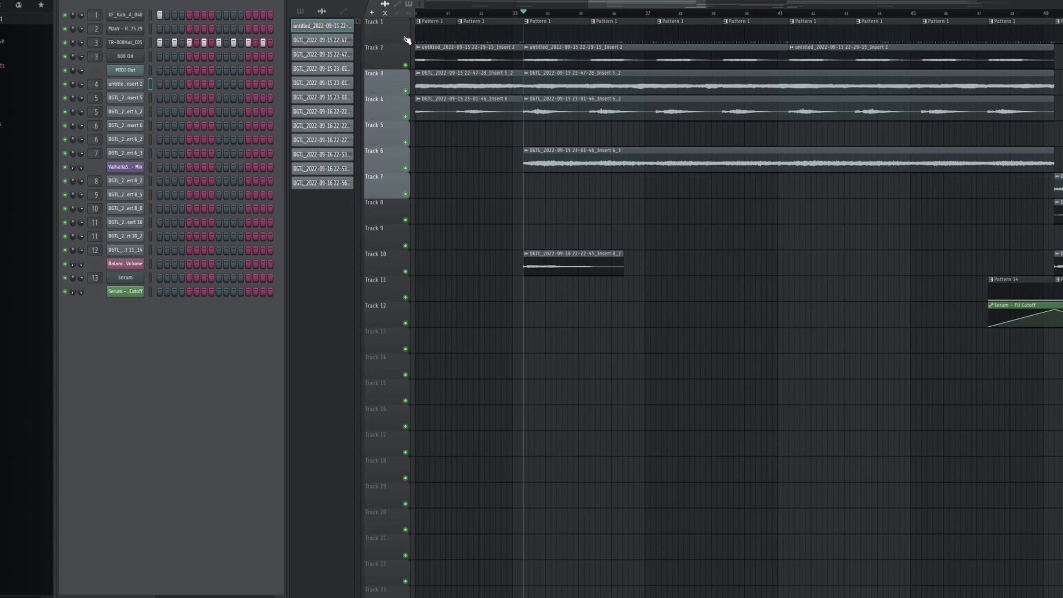
- Solo Track 1, audition its Pattern 1 drums from the marker near bar 33, and unsolo it
right_click(405, 39)
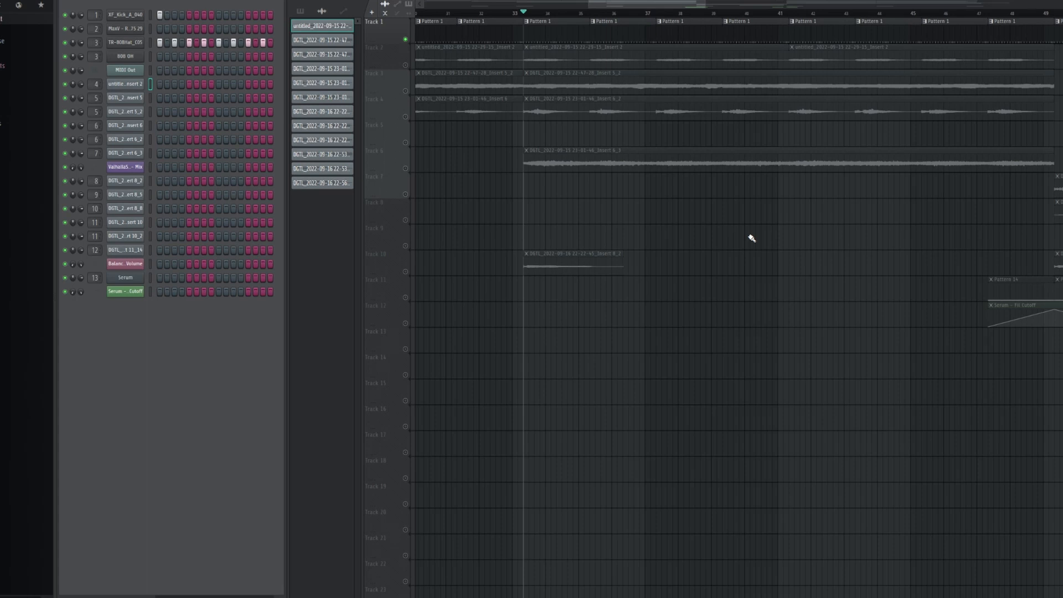
key("space")
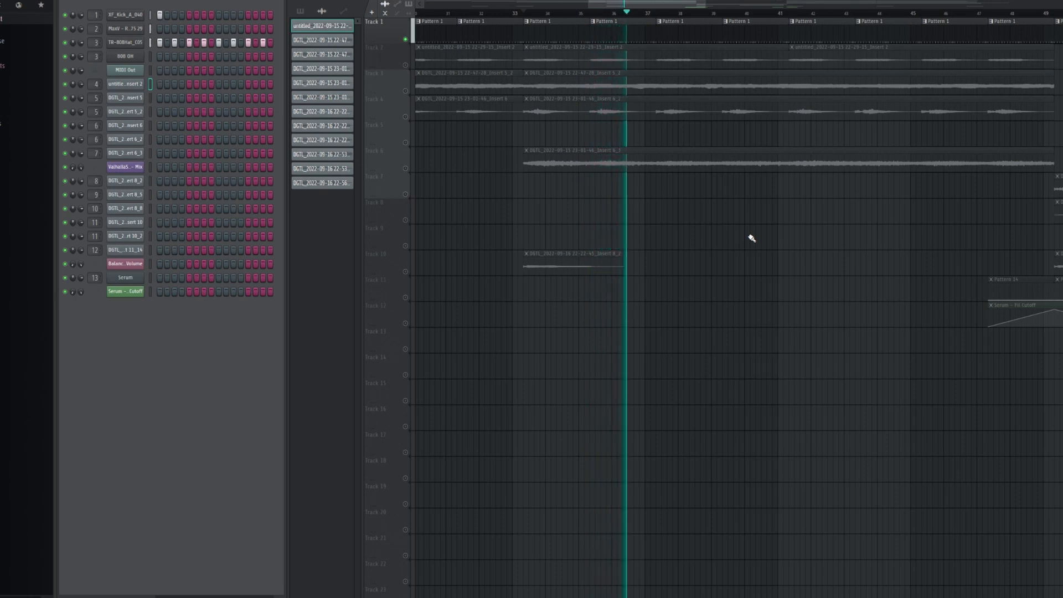
key("space")
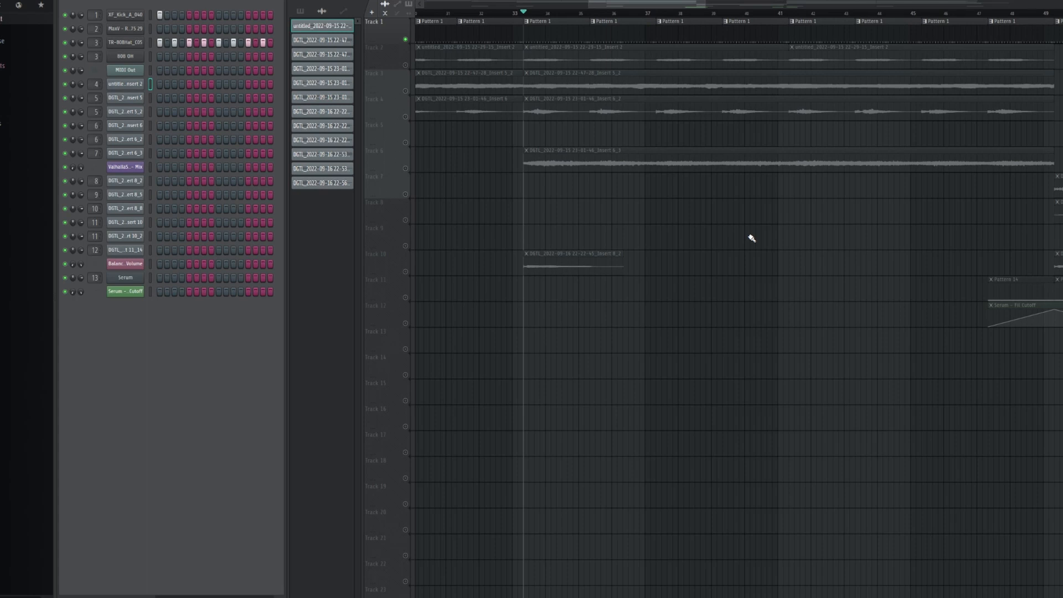
right_click(405, 40)
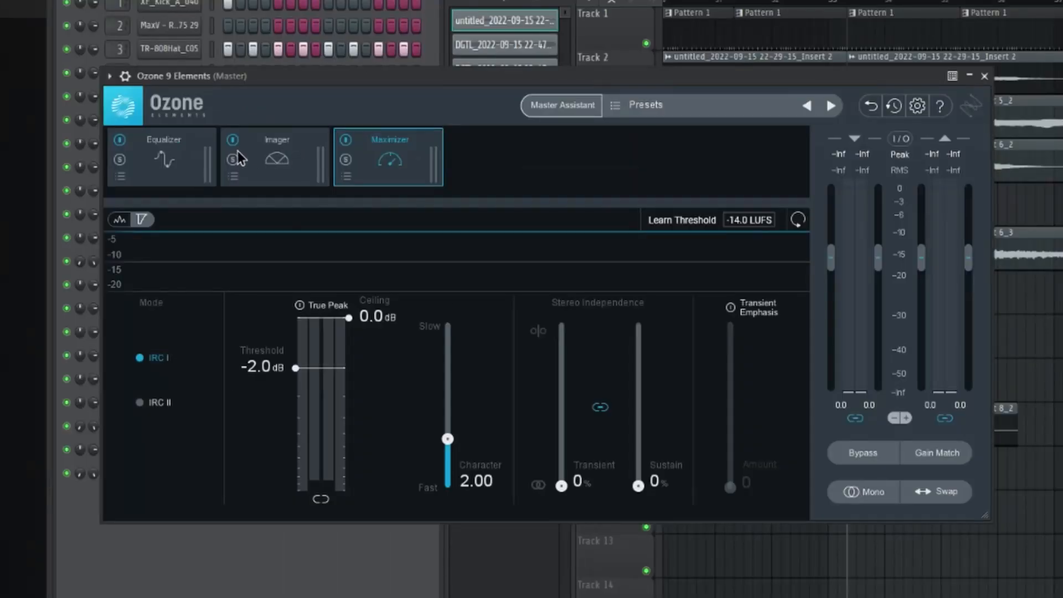
- Inspect the Equalizer, Imager and Maximizer modules of Ozone 9 Elements on the Master
left_click(169, 179)
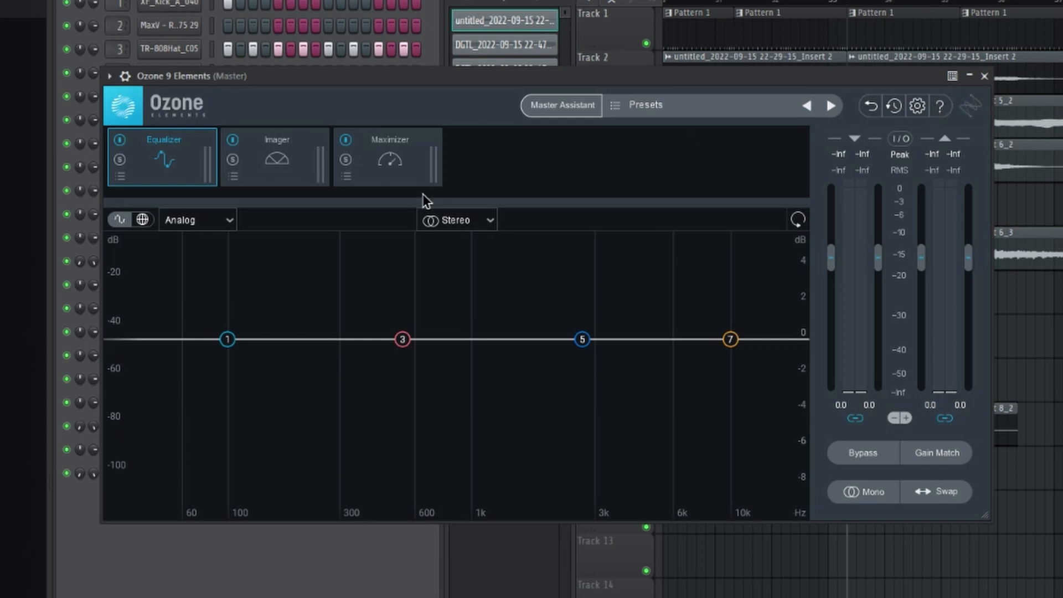
left_click(289, 156)
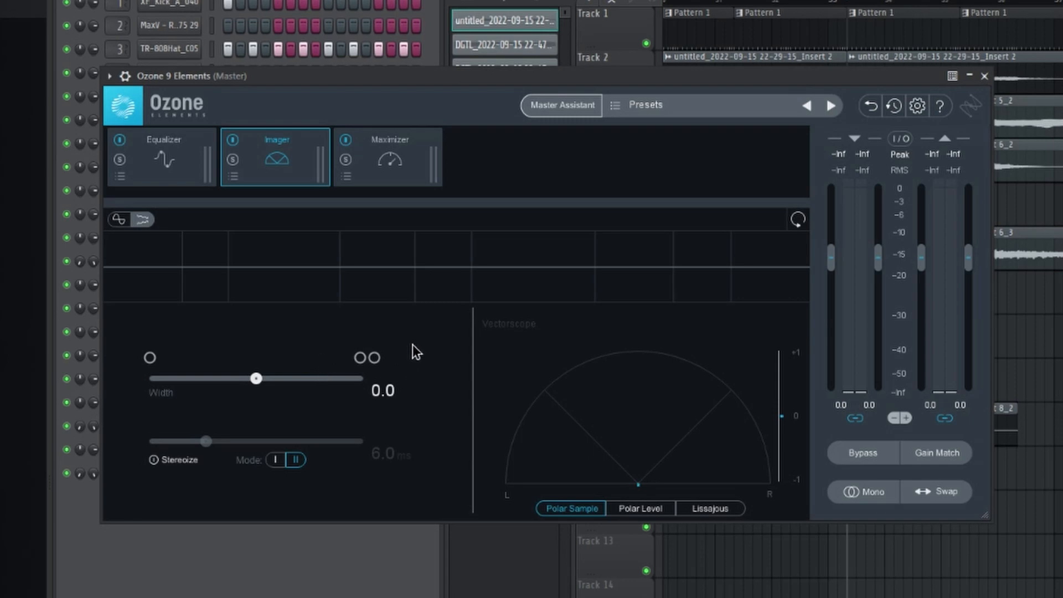
left_click(388, 163)
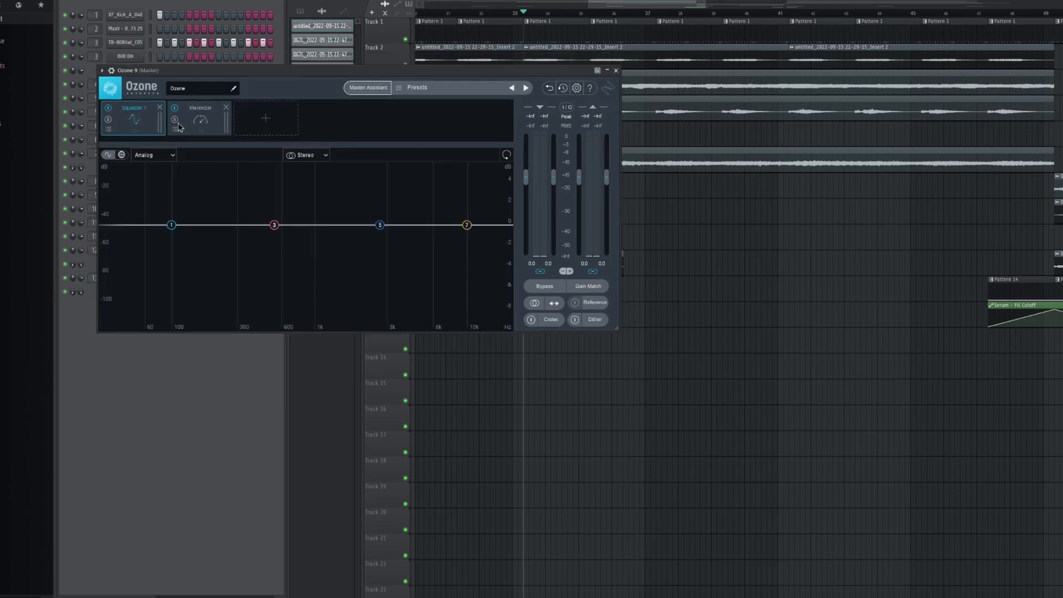
- Browse the modules that can be added to the Ozone 9 Advanced chain on the Master and close the list without adding one
left_click(256, 124)
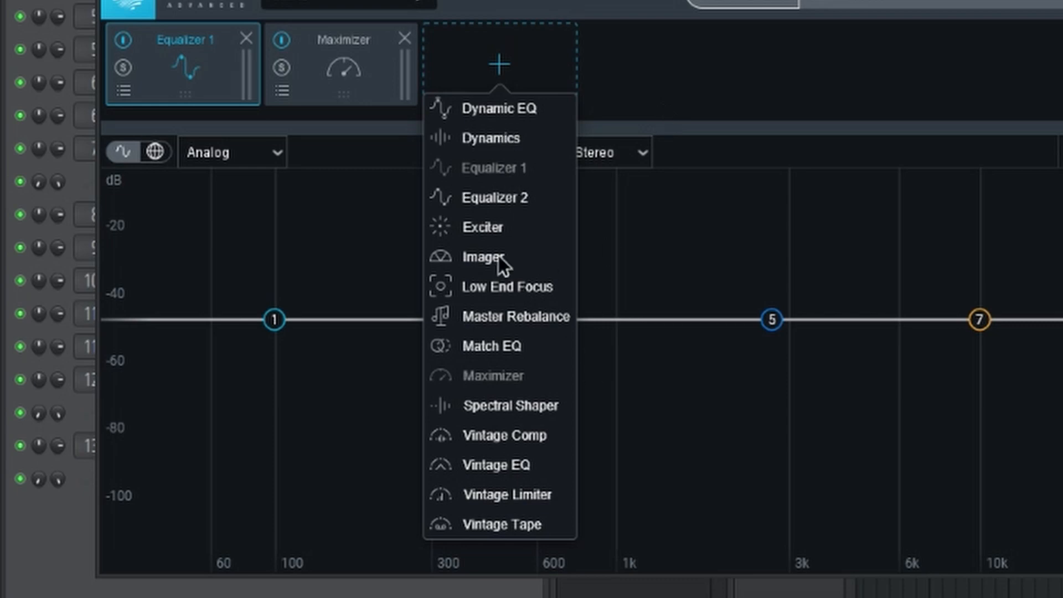
left_click(647, 99)
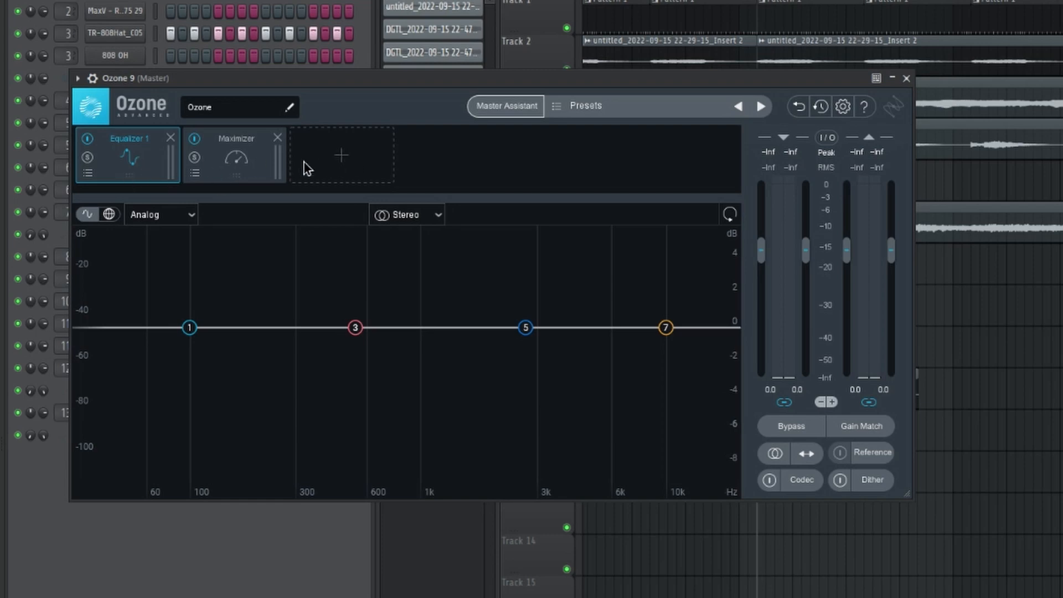
left_click_drag(228, 162, 280, 185)
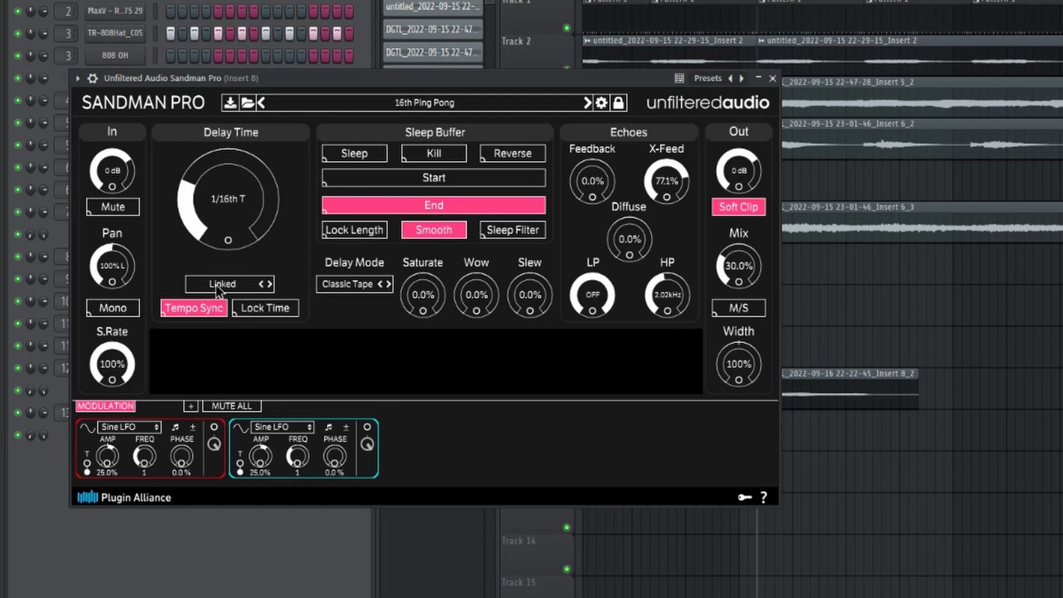
- Preview Sandman Pro's Independent delay time mode, return it to Linked, and view the Delay Mode options without changing Classic Tape
left_click(270, 284)
left_click(270, 284)
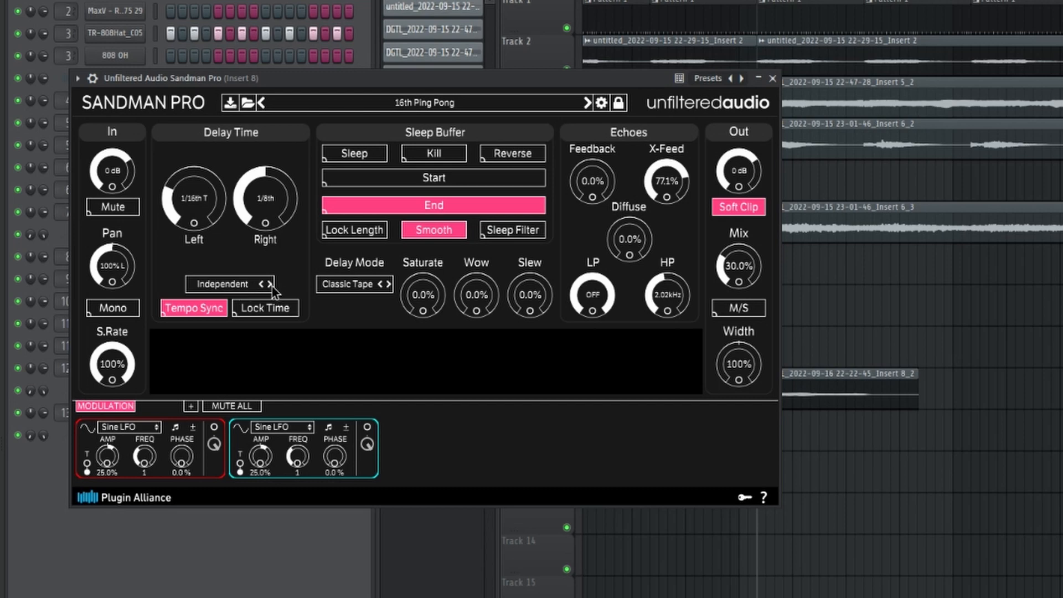
left_click(270, 284)
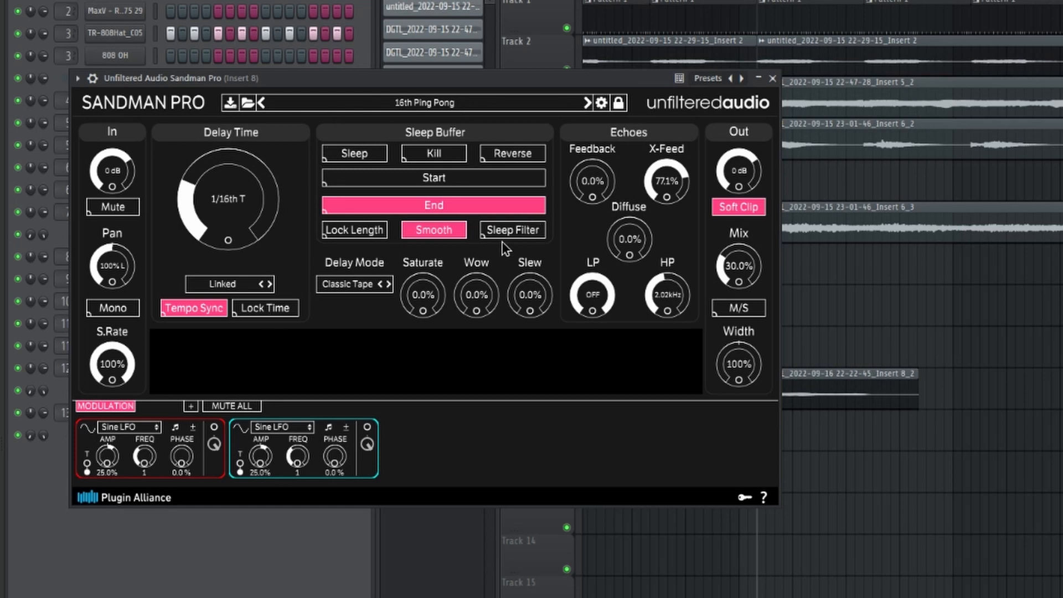
left_click(351, 285)
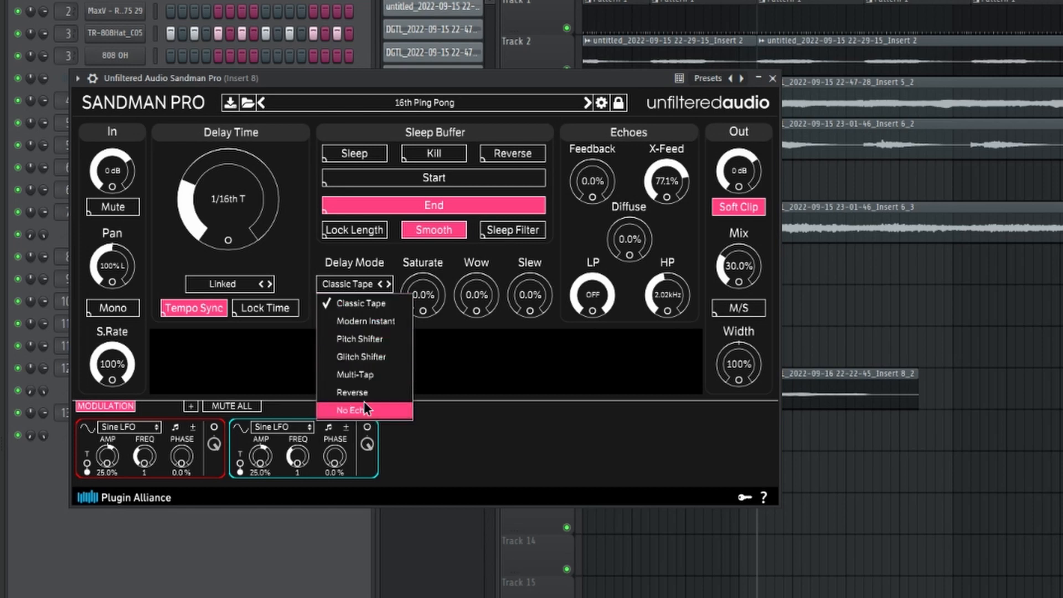
left_click(443, 371)
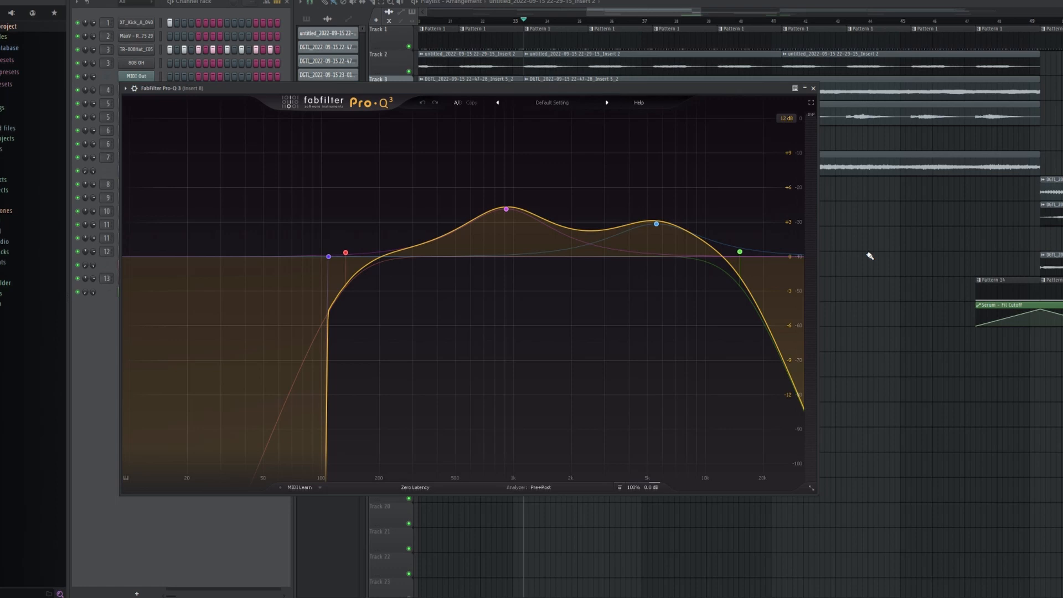
- Close Pro-Q 3, view band 1's Type, Order and Key options in Fruity Parametric EQ 2, and nudge band 2 slightly up
left_click(814, 89)
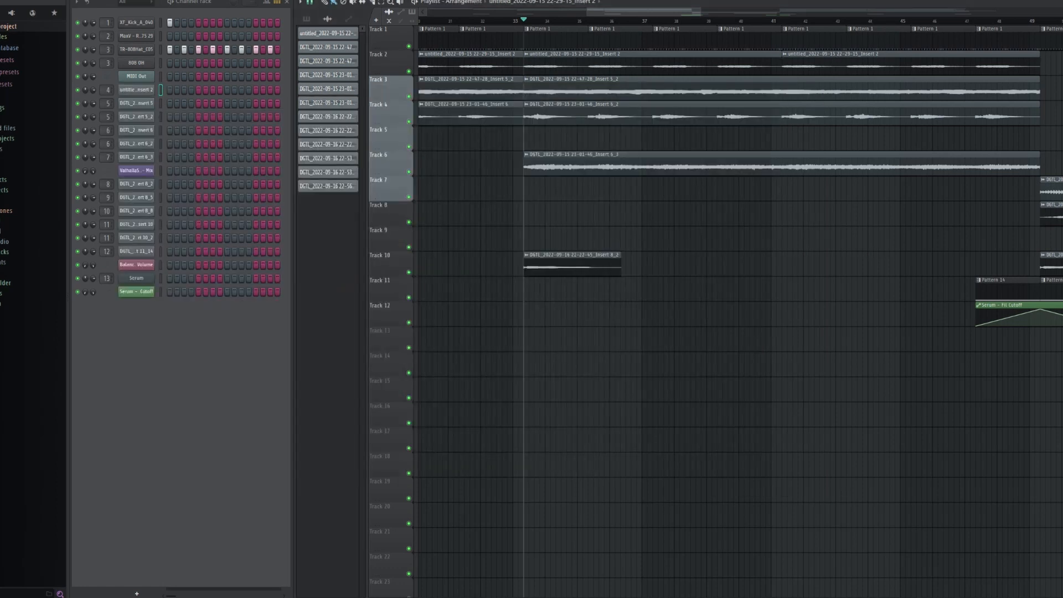
left_click(1055, 382)
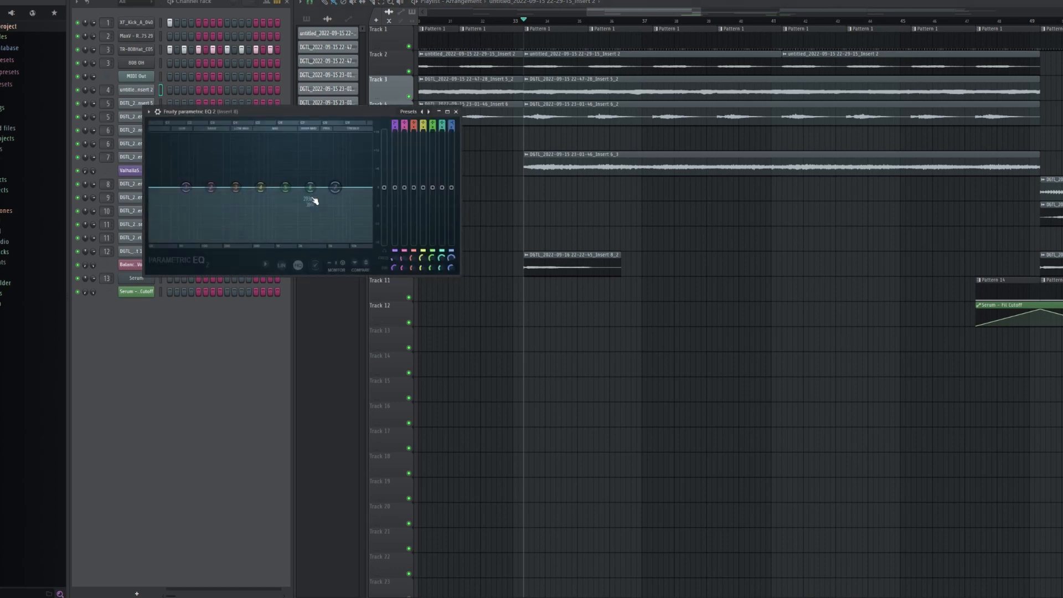
right_click(186, 188)
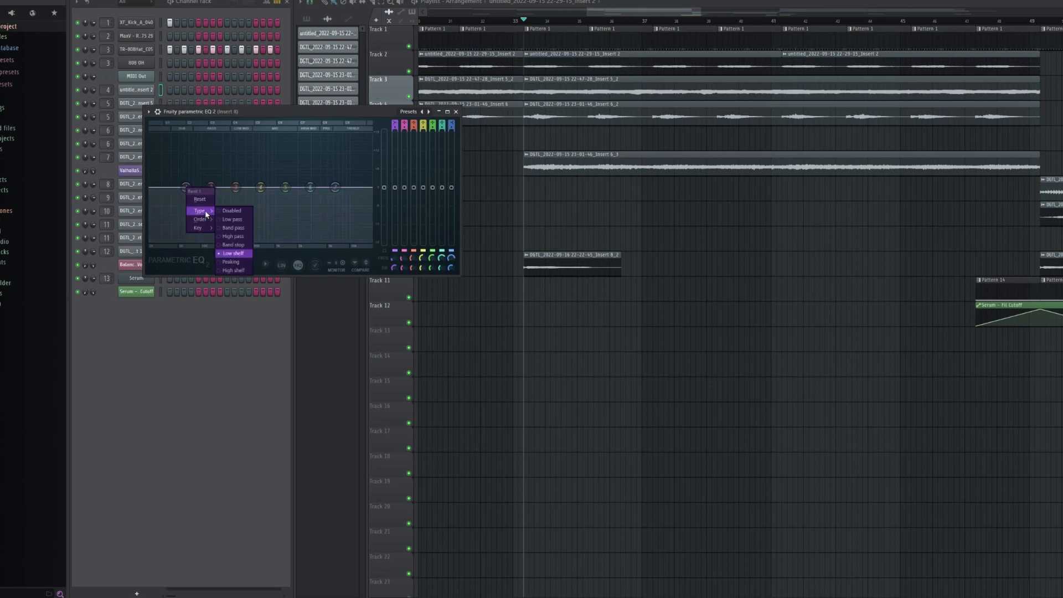
mouse_move(202, 219)
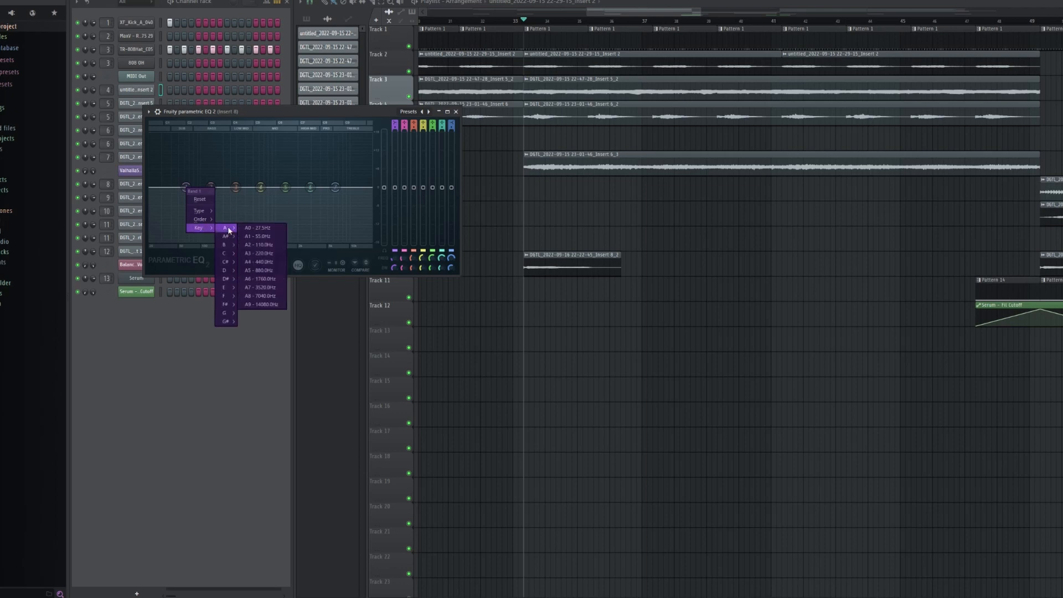
left_click(192, 187)
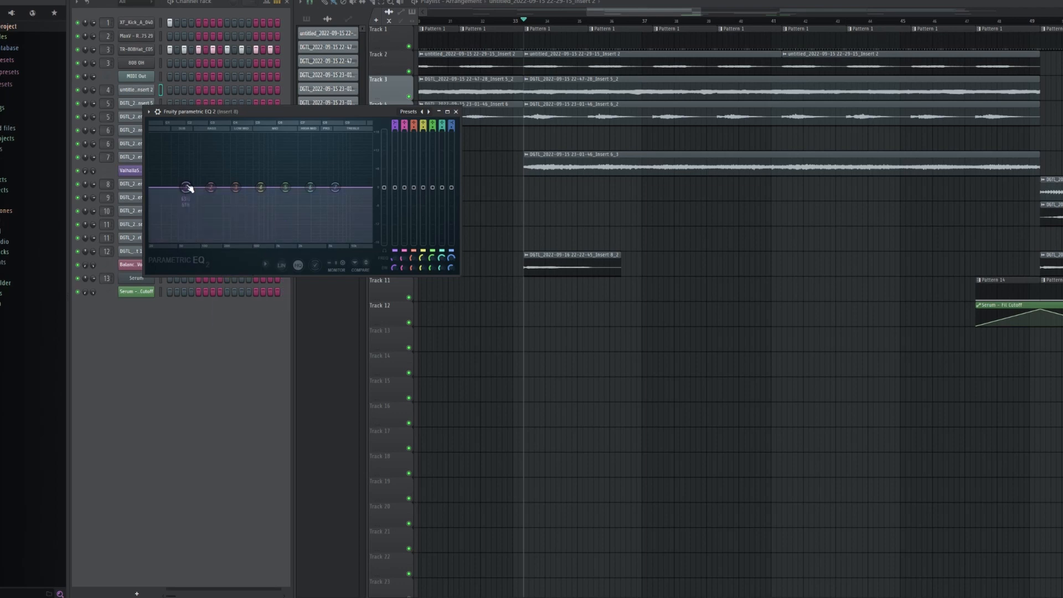
mouse_move(211, 187)
left_mouse_down()
mouse_move(237, 166)
mouse_move(213, 175)
mouse_move(237, 181)
mouse_move(218, 185)
left_mouse_up()
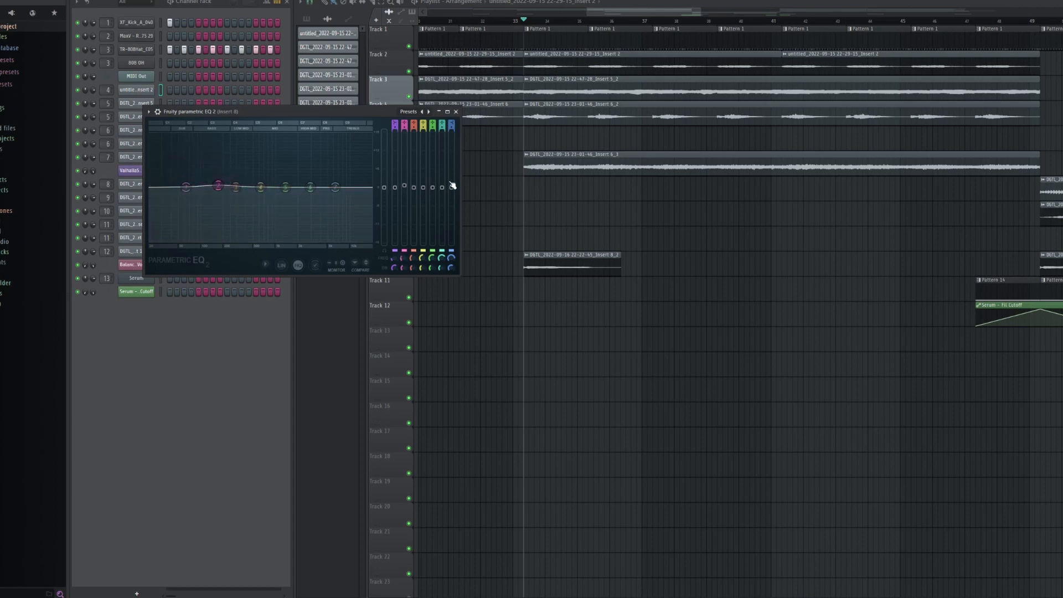
left_click(456, 111)
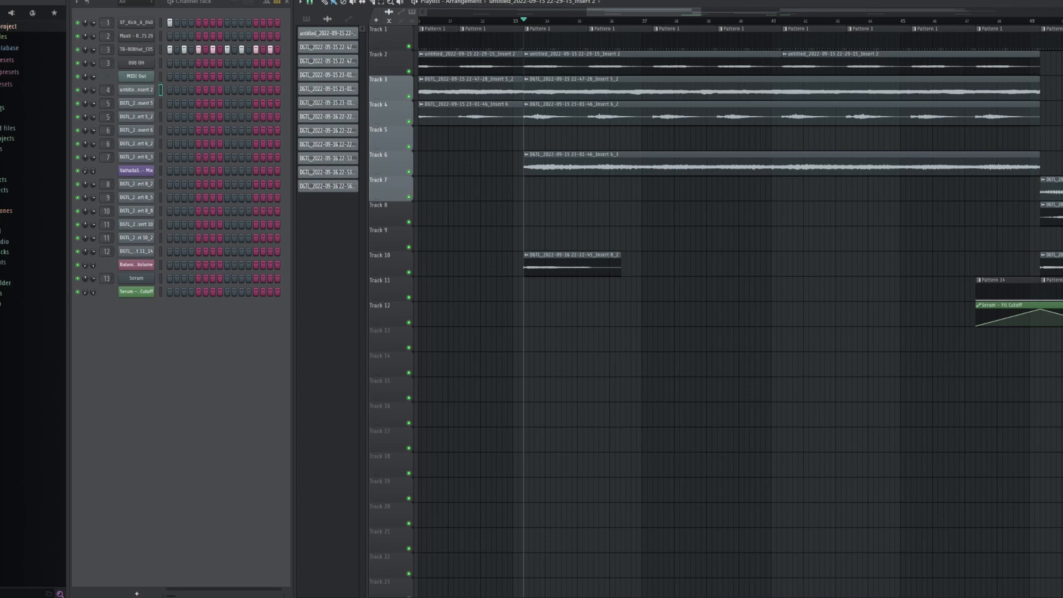
- Try a bell boost of about 3.5 dB near 1.6 kHz in an empty Pro-Q 3, sweeping its Q from narrow to wide
left_click(1059, 88)
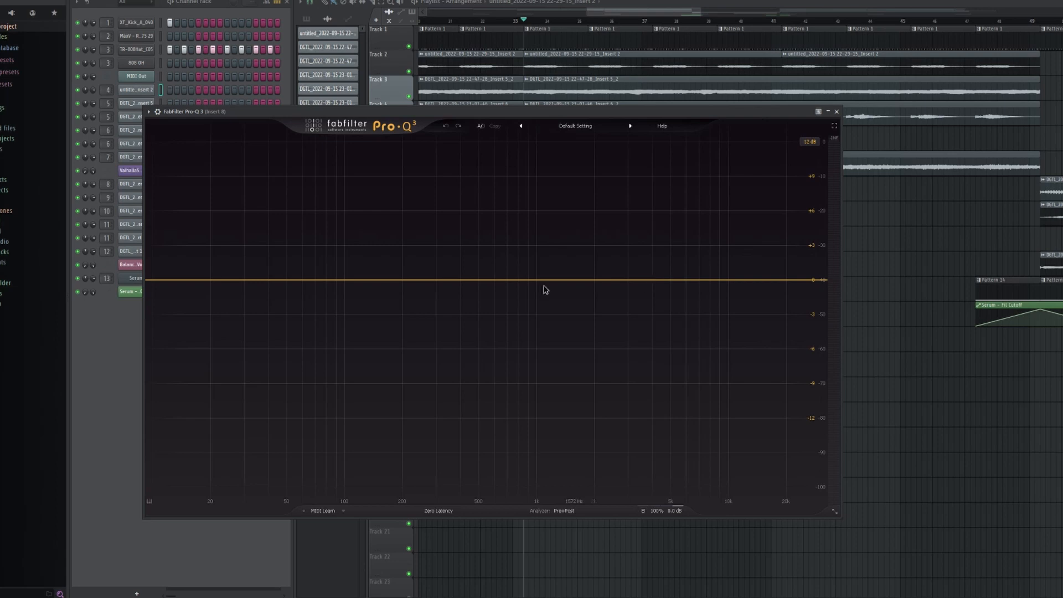
left_click_drag(588, 280, 576, 245)
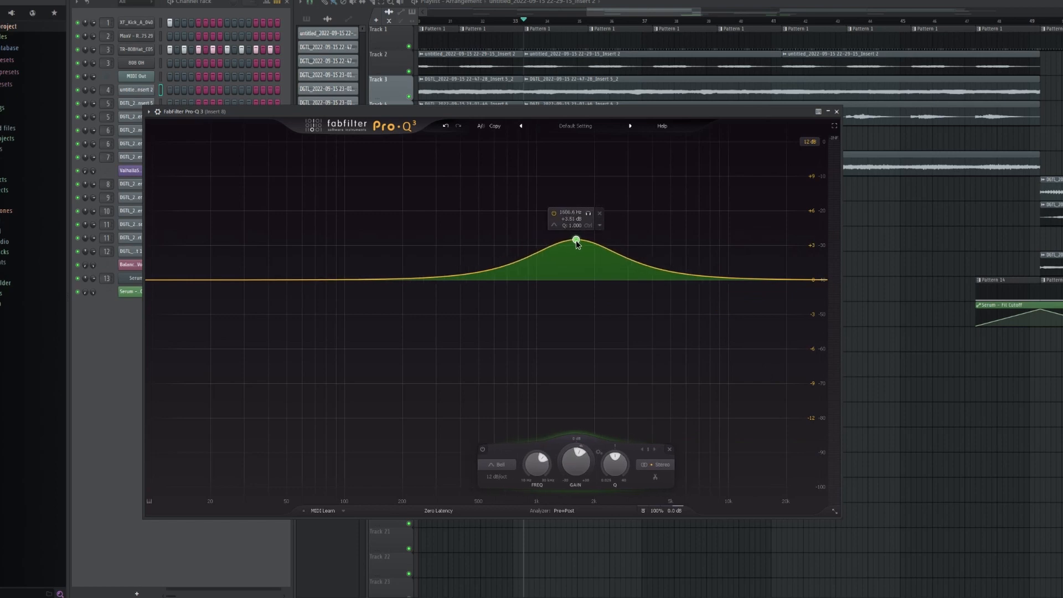
scroll(576, 244, "up", 5)
scroll(576, 244, "down", 10)
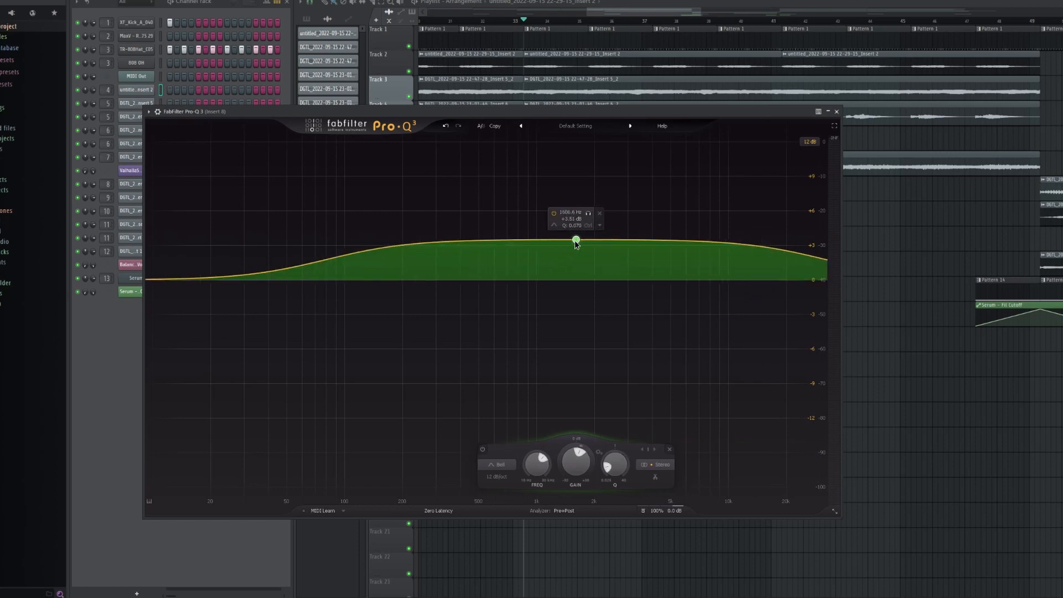
scroll(576, 244, "up", 6)
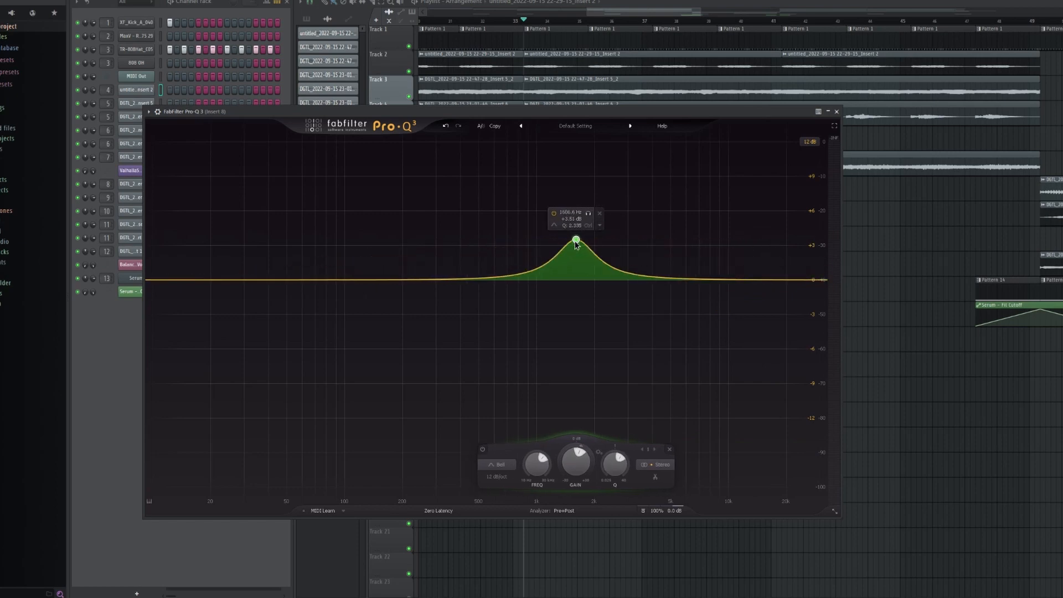
- Try the 96 dB/oct slope on the bell band and return it to 12 dB/oct
left_click(497, 476)
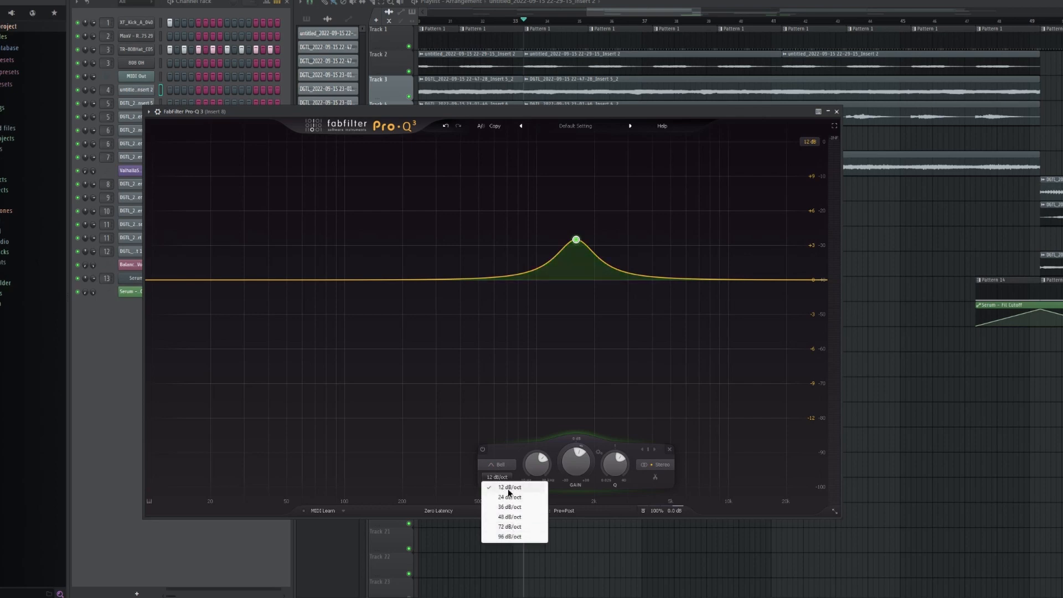
left_click(509, 536)
left_click(498, 477)
left_click(508, 489)
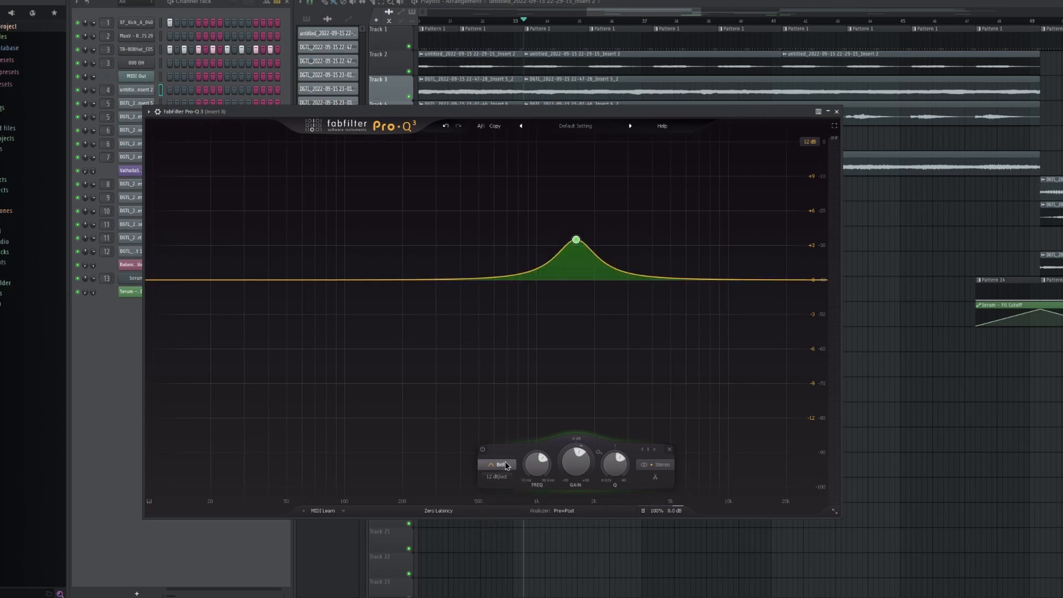
- View the bell band's shape and stereo placement options, and close and delete this Pro-Q 3 instance
left_click(498, 465)
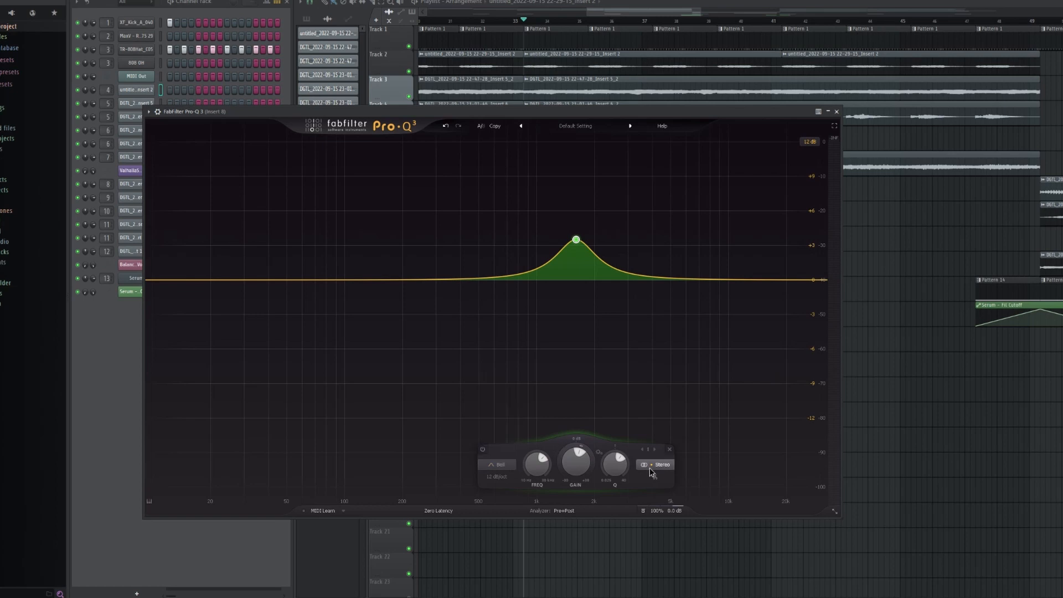
left_click(656, 464)
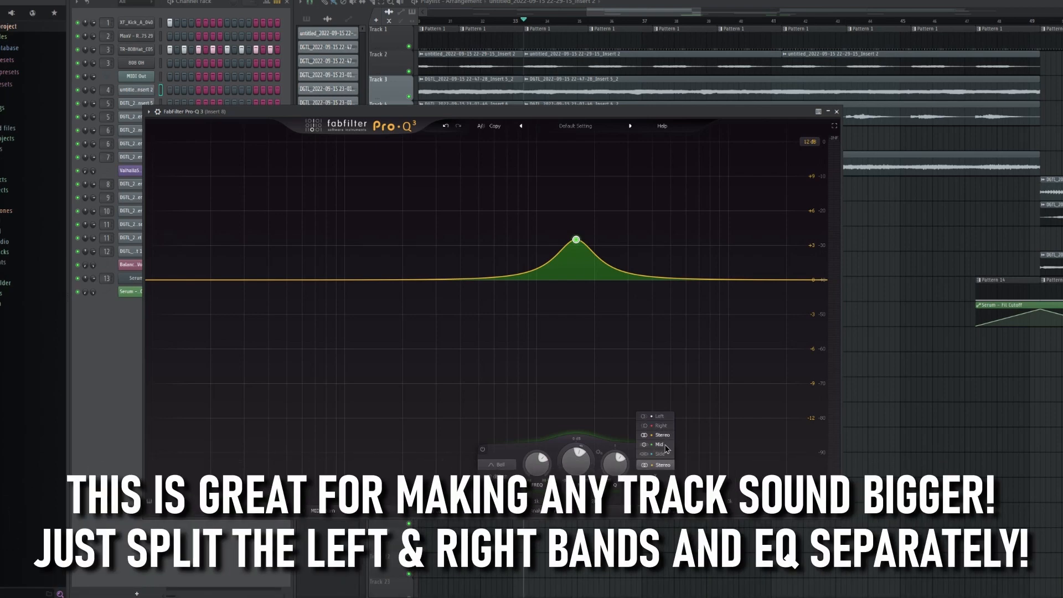
left_click(664, 483)
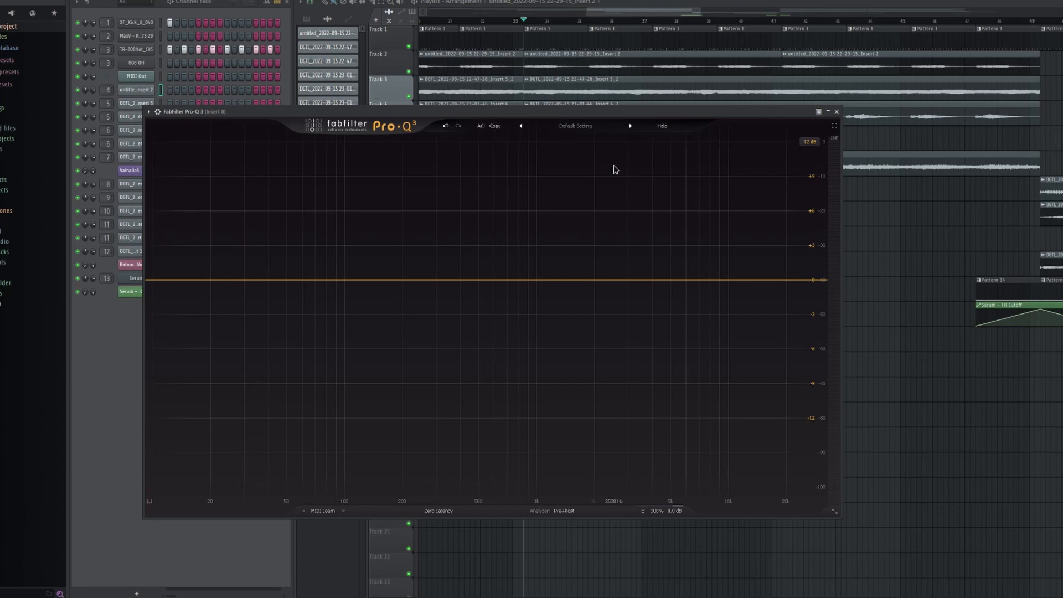
left_click(837, 111)
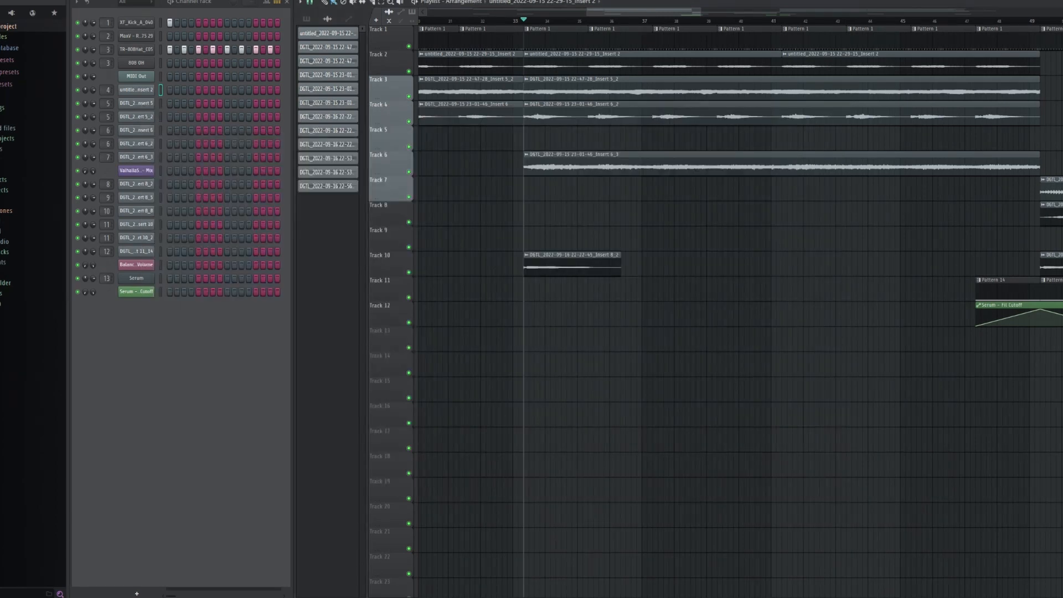
left_click(559, 322)
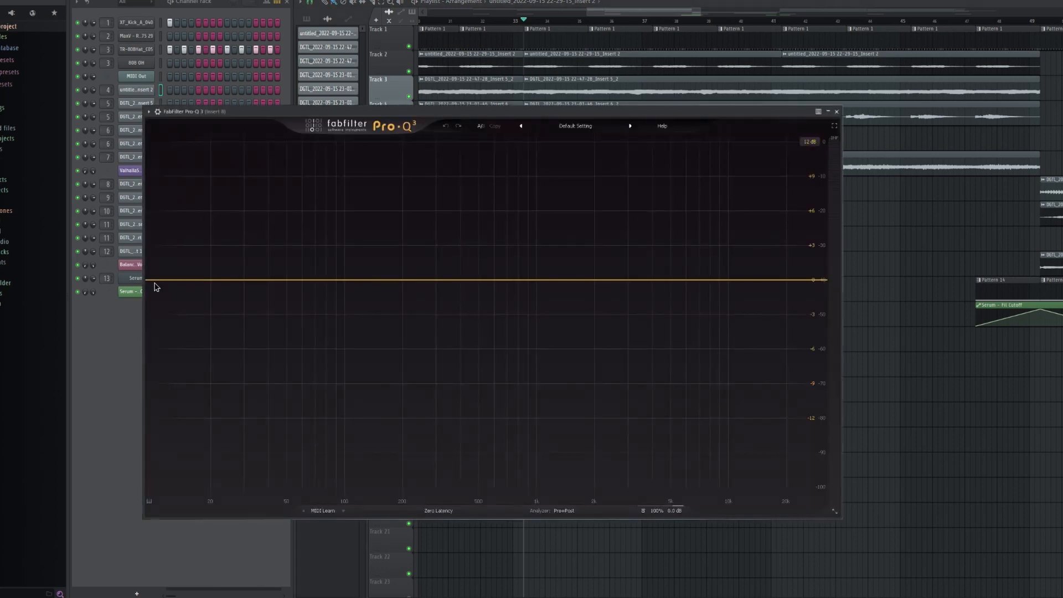
- Try a 12 dB/oct low cut at about 196 Hz in a fresh Pro-Q 3 and vary its Q up and down
left_click_drag(157, 283, 401, 304)
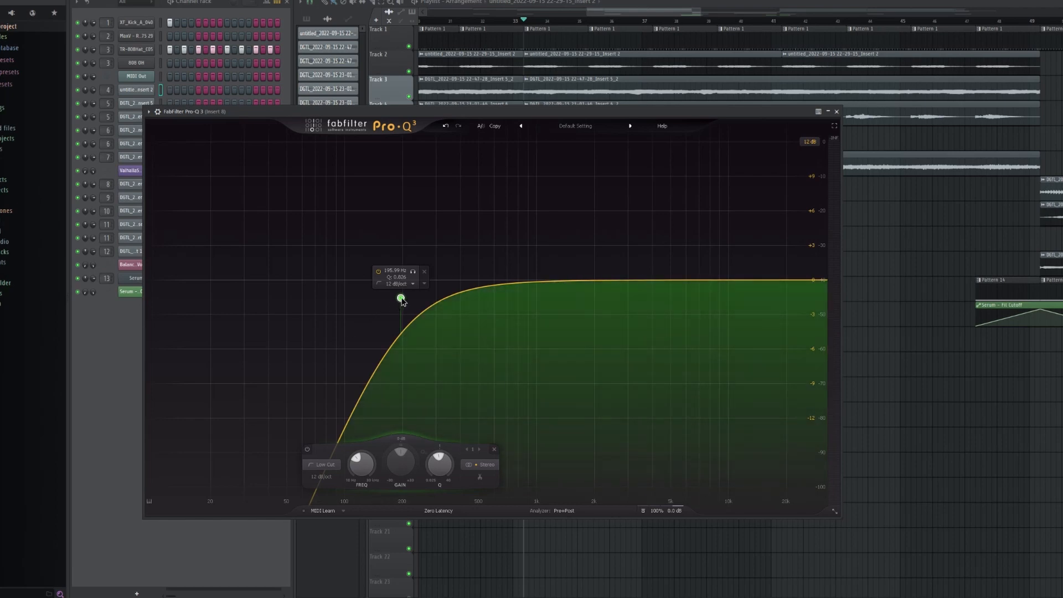
scroll(401, 300, "up", 6)
scroll(401, 301, "down", 6)
scroll(401, 301, "up", 5)
scroll(401, 300, "up", 1)
scroll(401, 300, "down", 1)
scroll(402, 300, "up", 1)
- Shift the low cut to a lower frequency, reduce its Q, and delete the band
left_click_drag(401, 300, 360, 302)
scroll(432, 285, "down", 8)
right_click(358, 303)
left_click(404, 366)
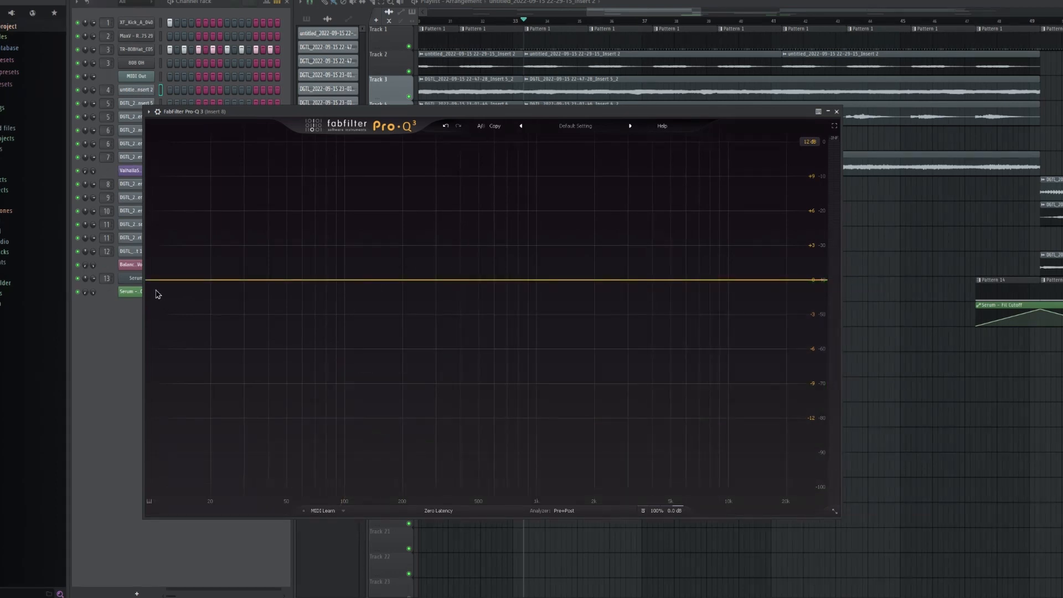
- Try another 12 dB/oct low cut at about 108 Hz and delete it
left_click_drag(161, 280, 352, 310)
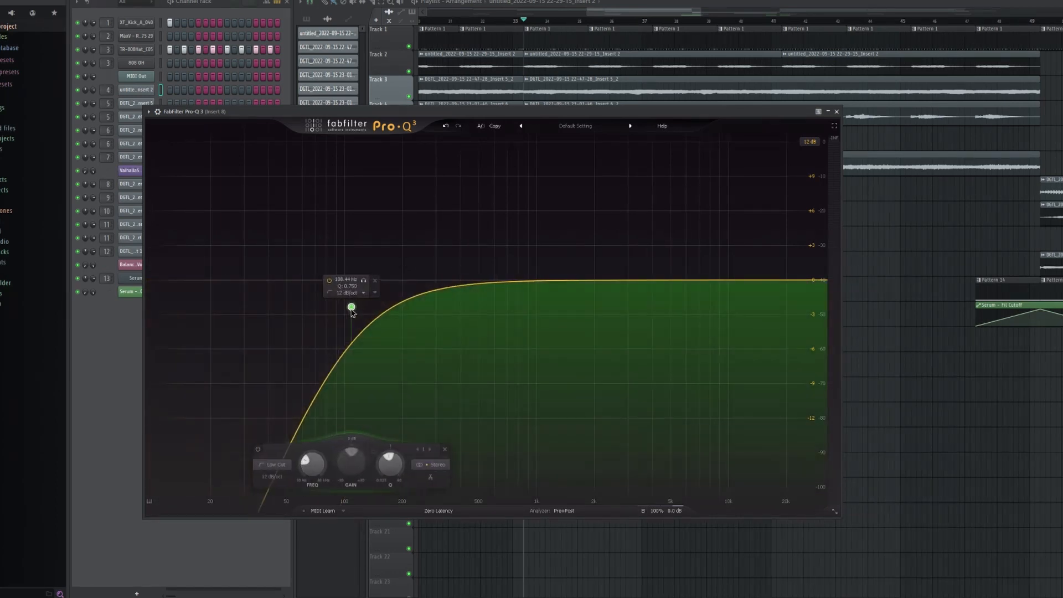
right_click(351, 307)
left_click(396, 369)
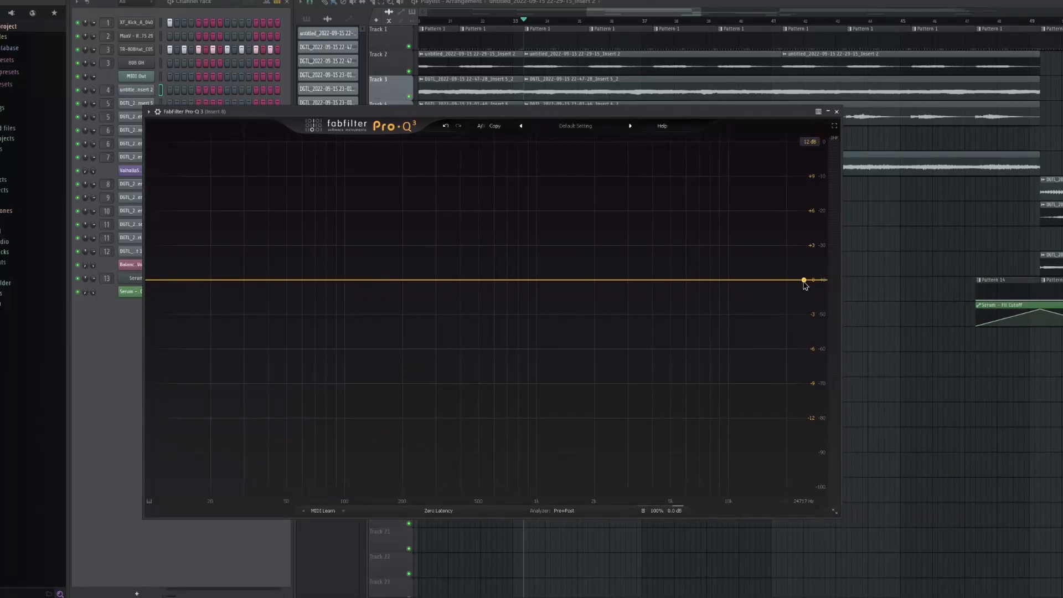
- Try a 12 dB/oct high cut near 19 kHz, delete the band, and remove the Pro-Q 3 plugin
left_click(730, 287)
left_click_drag(726, 288, 782, 283)
right_click(781, 284)
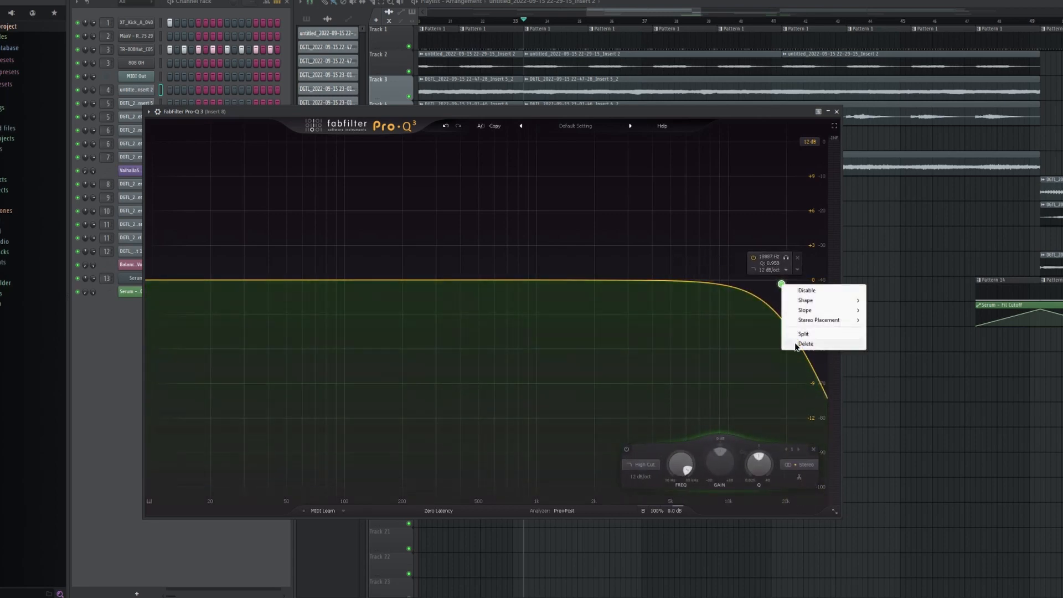
left_click(805, 344)
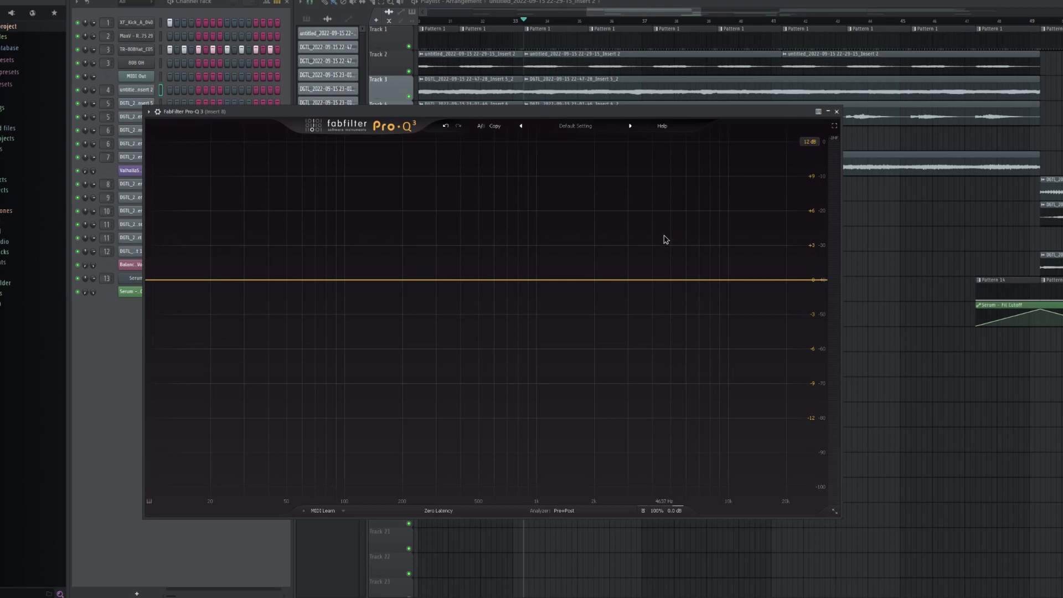
left_click(836, 112)
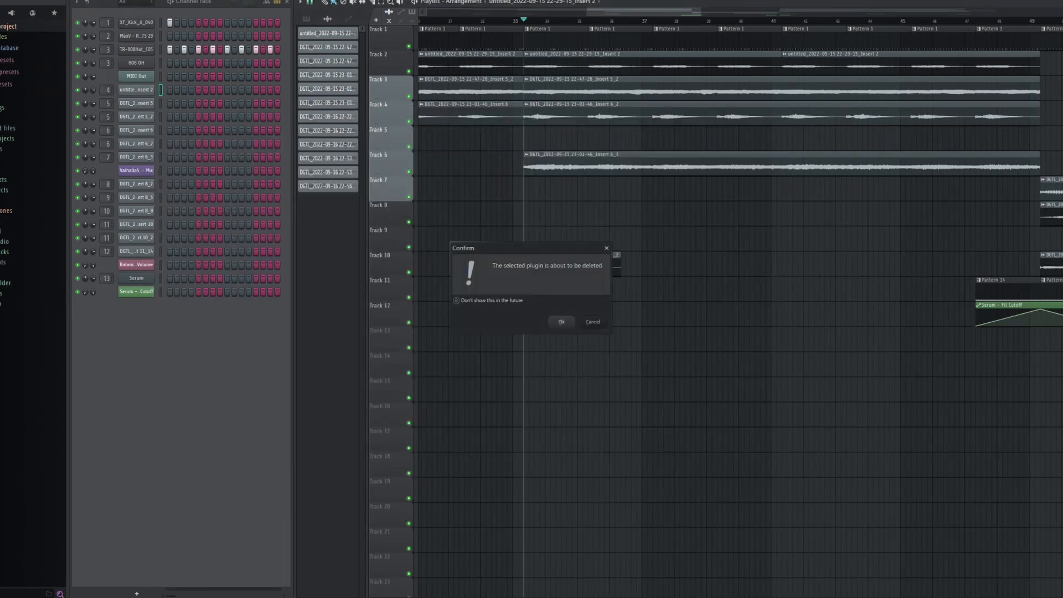
left_click(560, 321)
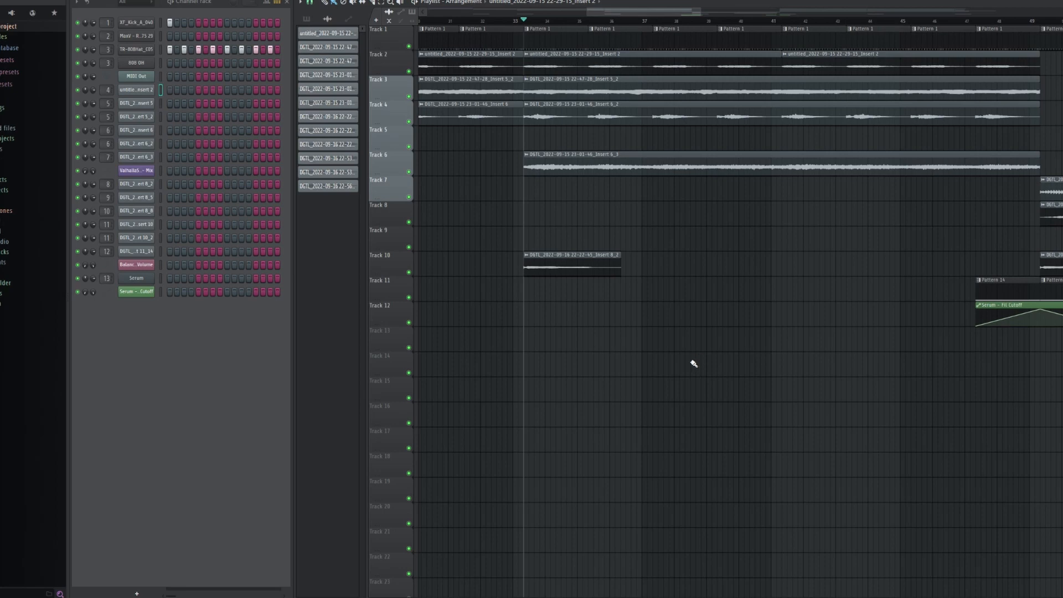
- View the Serum channel's synth, and add a Vital channel to show its Init Preset
left_click(137, 277)
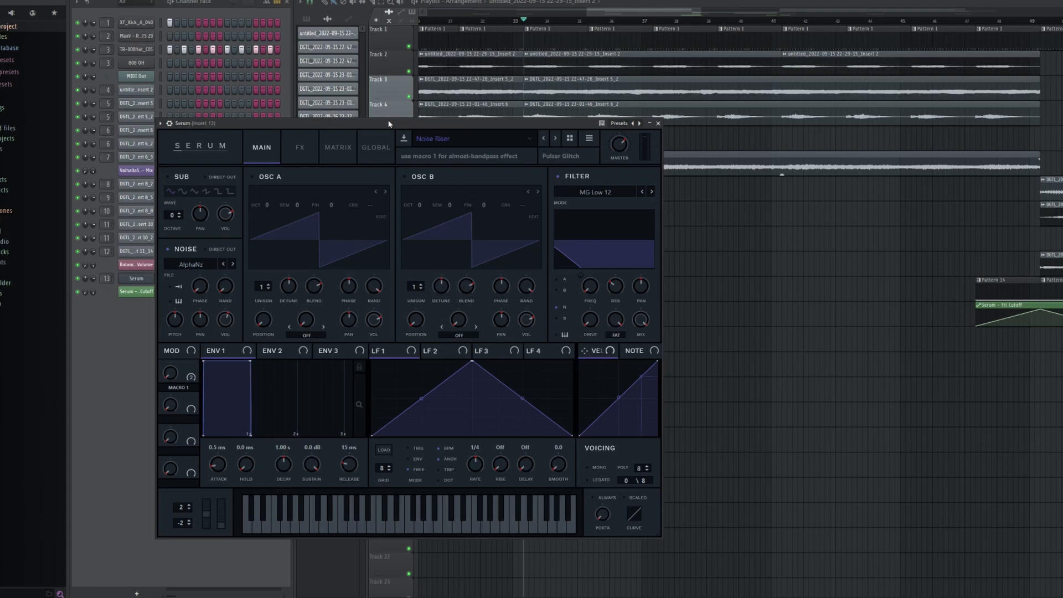
key("Escape")
left_click(137, 593)
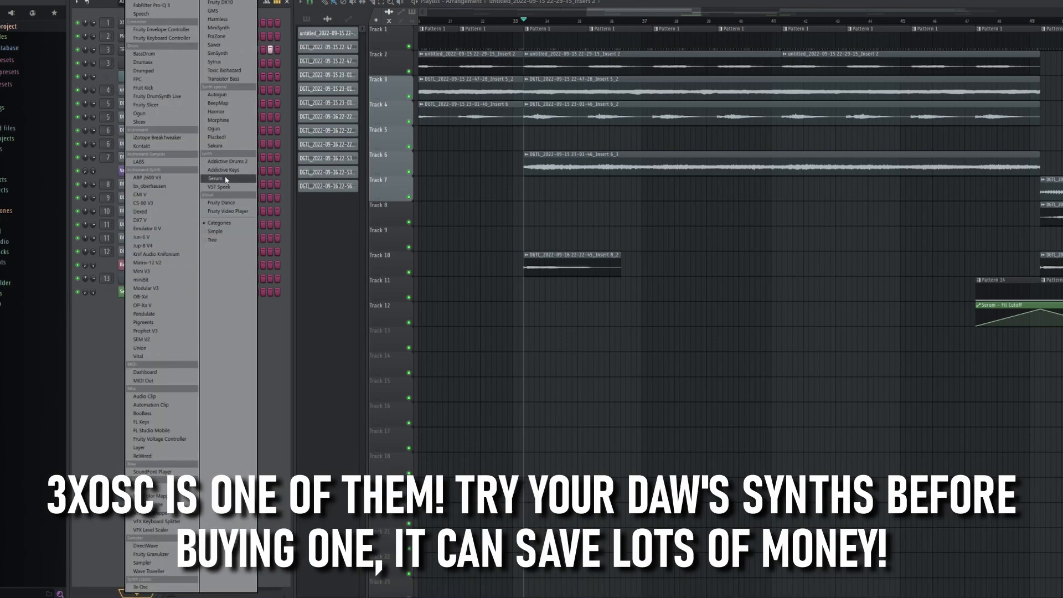
left_click(138, 356)
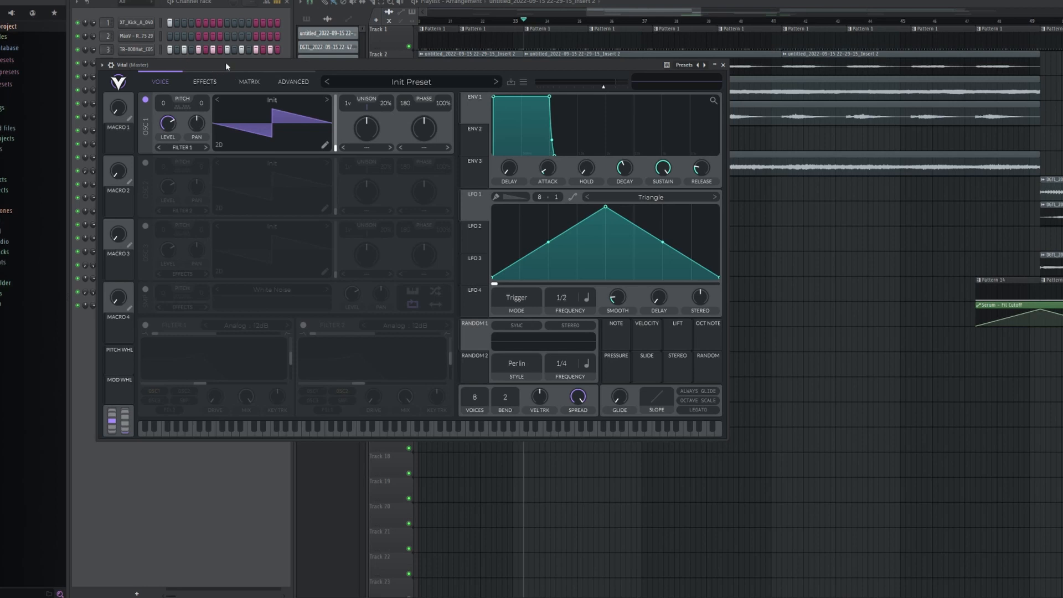
left_click_drag(226, 65, 242, 68)
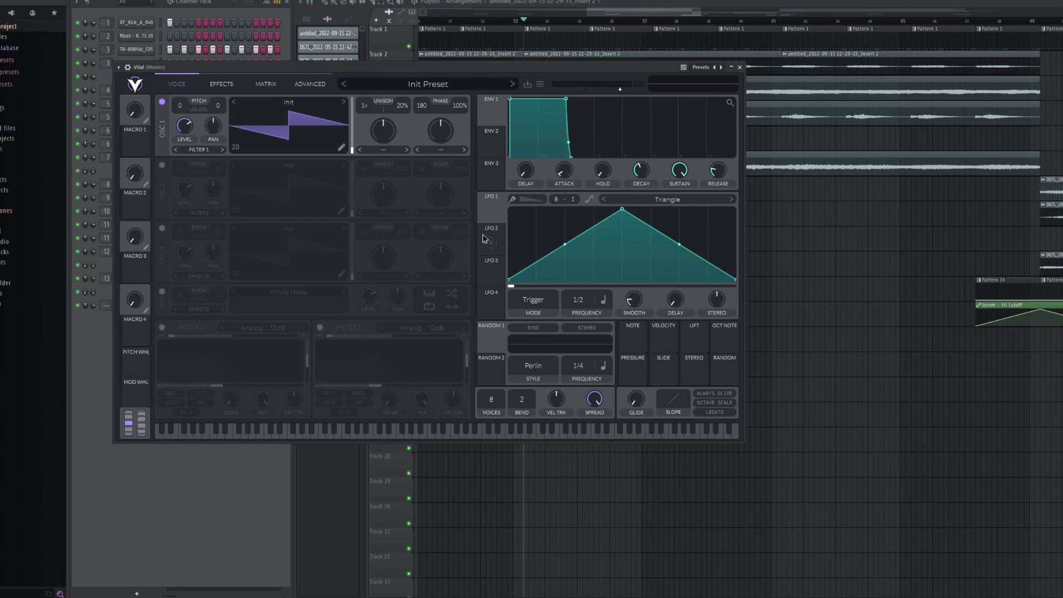
- Close Vital and delete its channel from the channel rack
key("Escape")
right_click(140, 308)
left_click(171, 403)
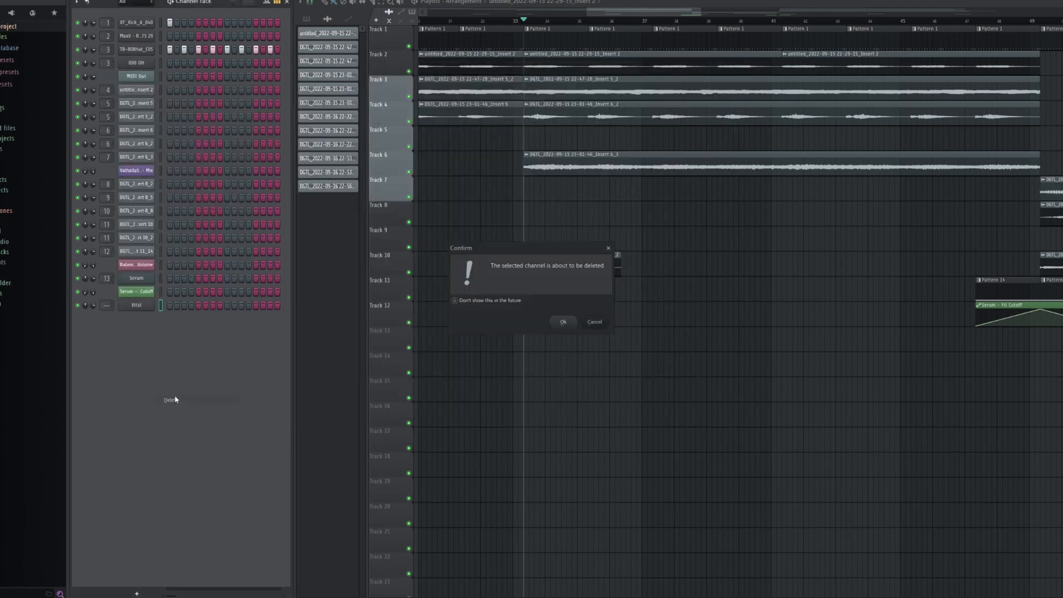
left_click(578, 328)
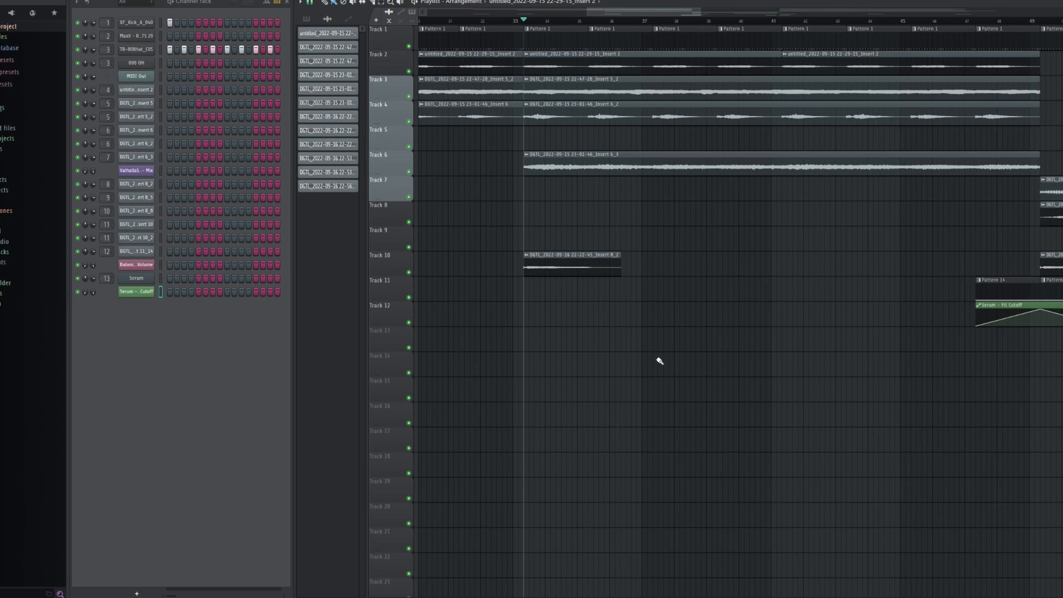
- View Serum's Noise Riser preset, and place the playback marker where the Serum cutoff automation starts, near bar 47
left_click(137, 278)
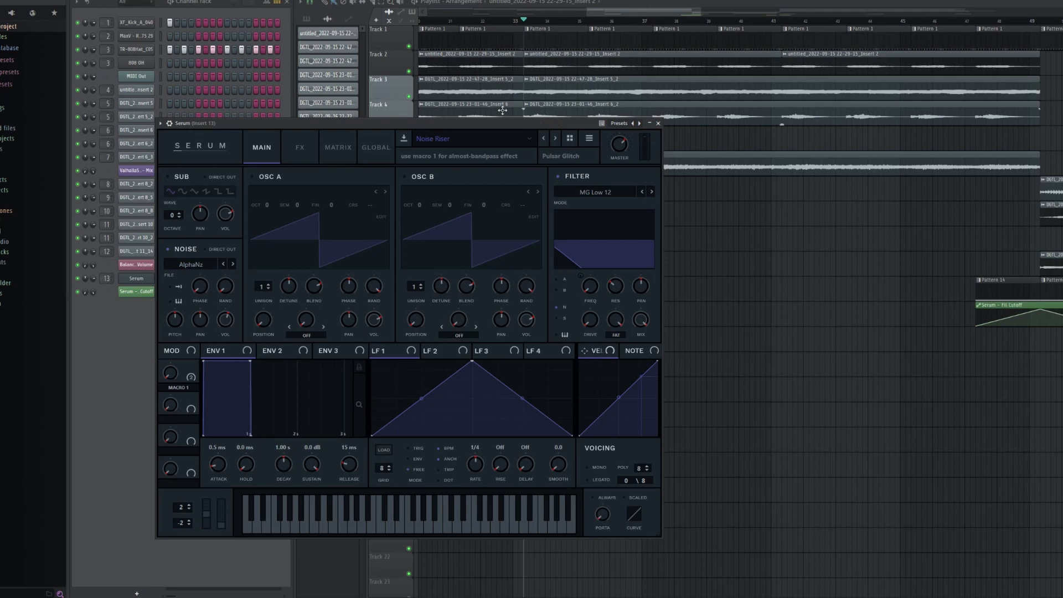
left_click(659, 124)
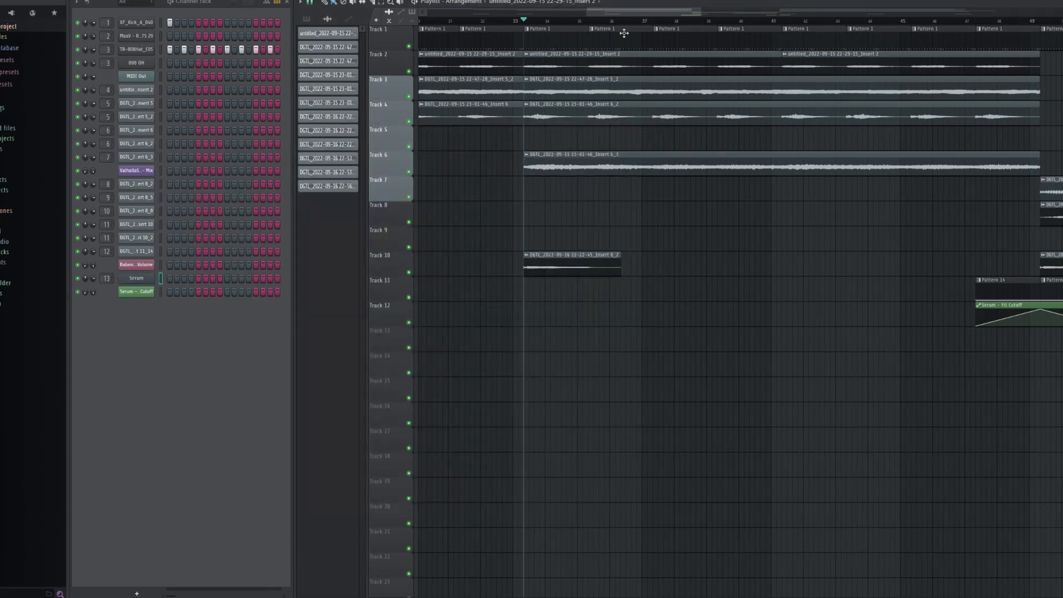
scroll(587, 22, "right", 6)
left_click(572, 22)
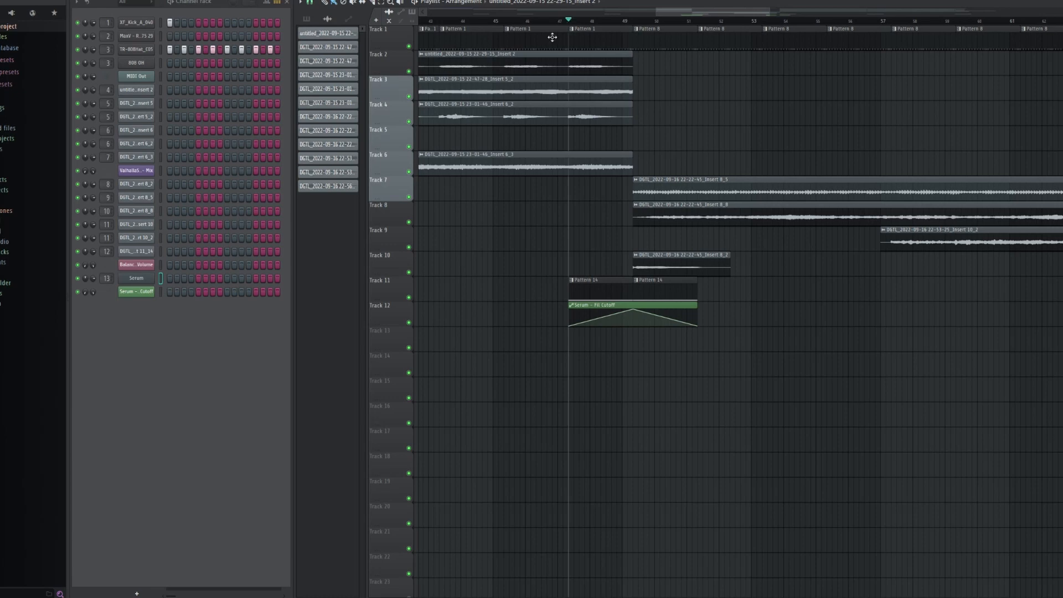
- Solo Tracks 11 and 12, and play the Serum riser with its filter cutoff automation from the marker near bar 47
right_click(409, 297)
left_click(409, 322)
key("space")
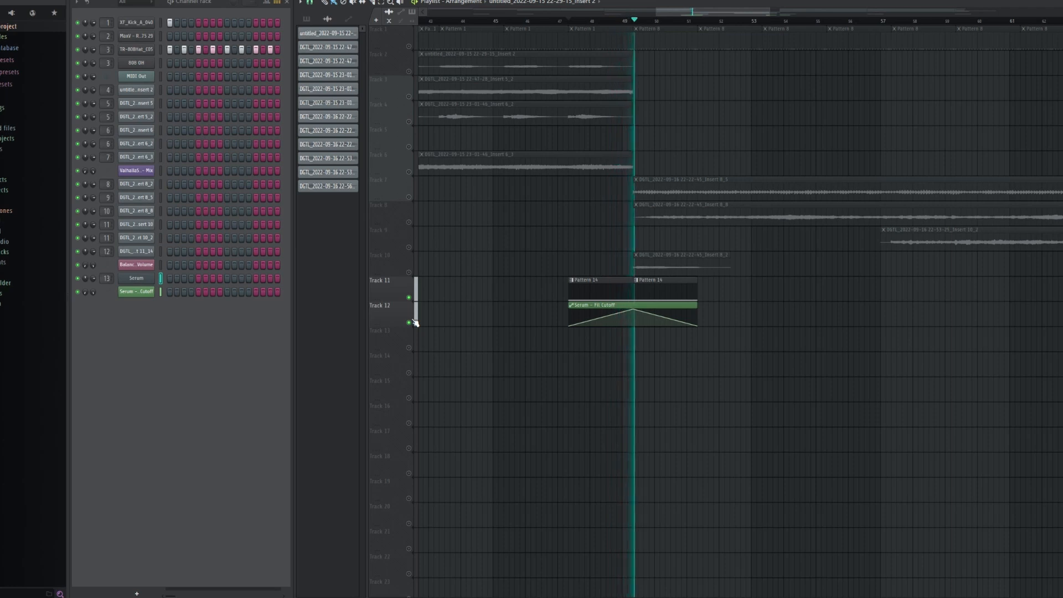
key("space")
- View the Balance volume automation's editor and the Serum channel's Noise Riser preset, and close both windows
left_click(143, 265)
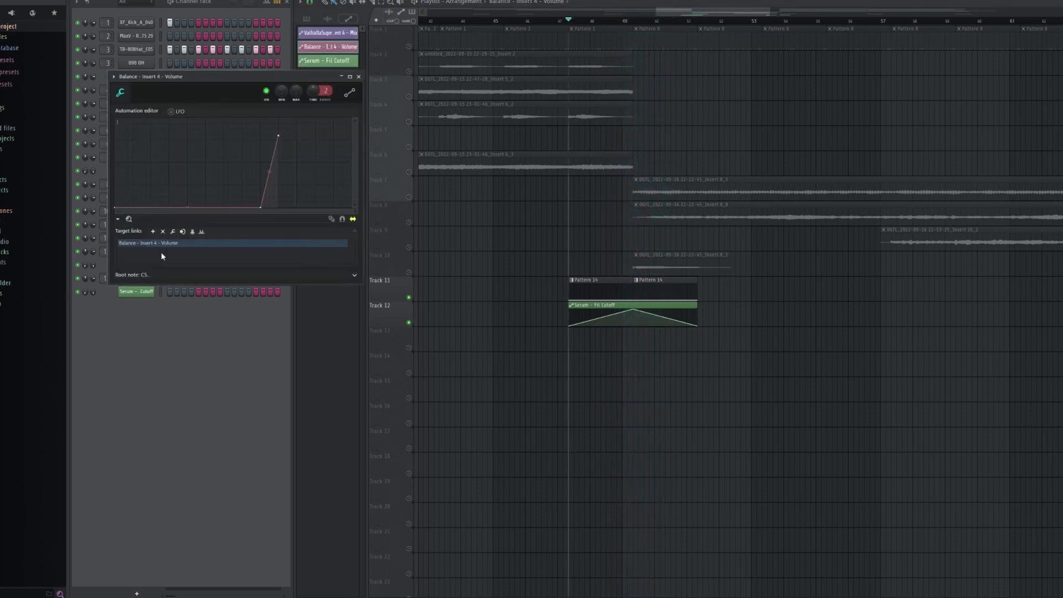
left_click(358, 76)
left_click(148, 277)
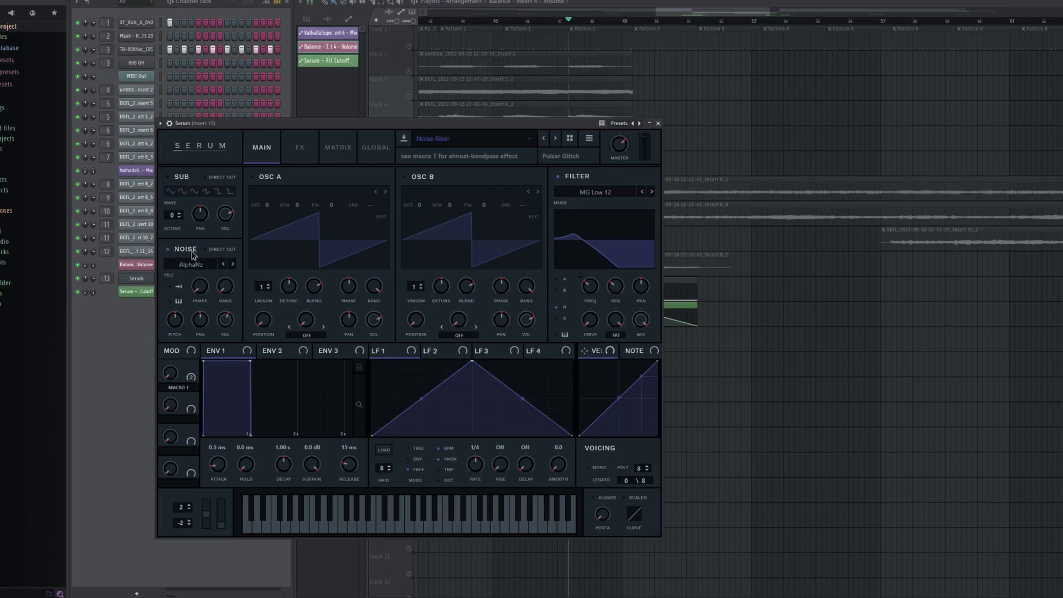
key("Escape")
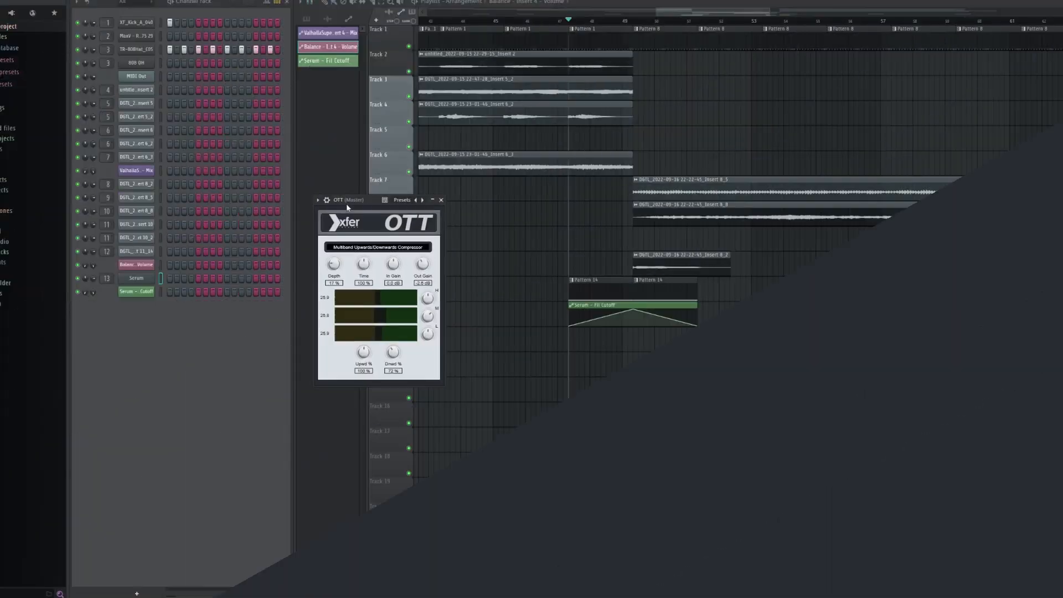
left_click(142, 281)
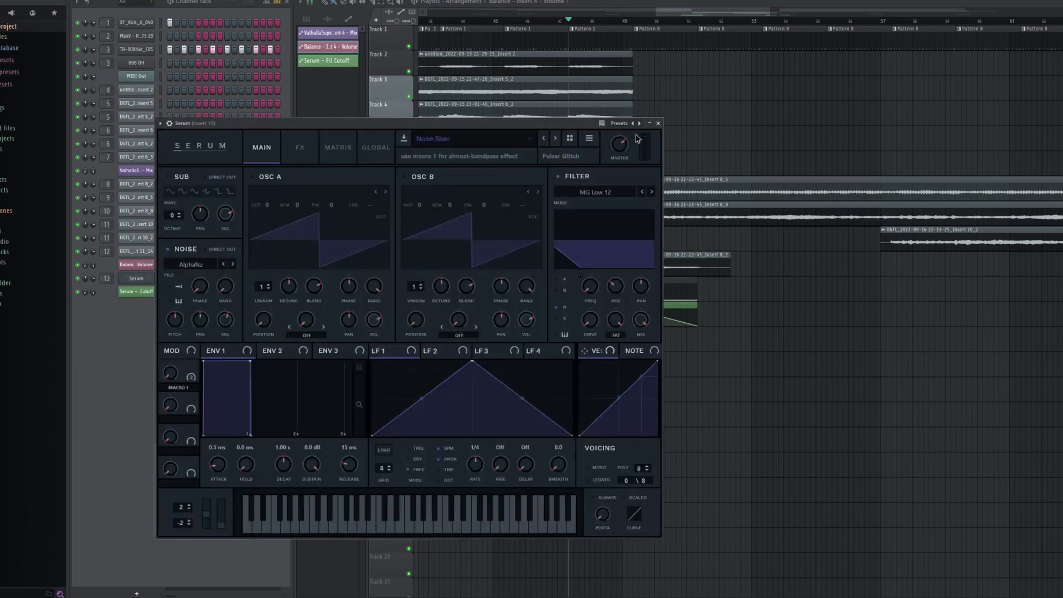
key("Escape")
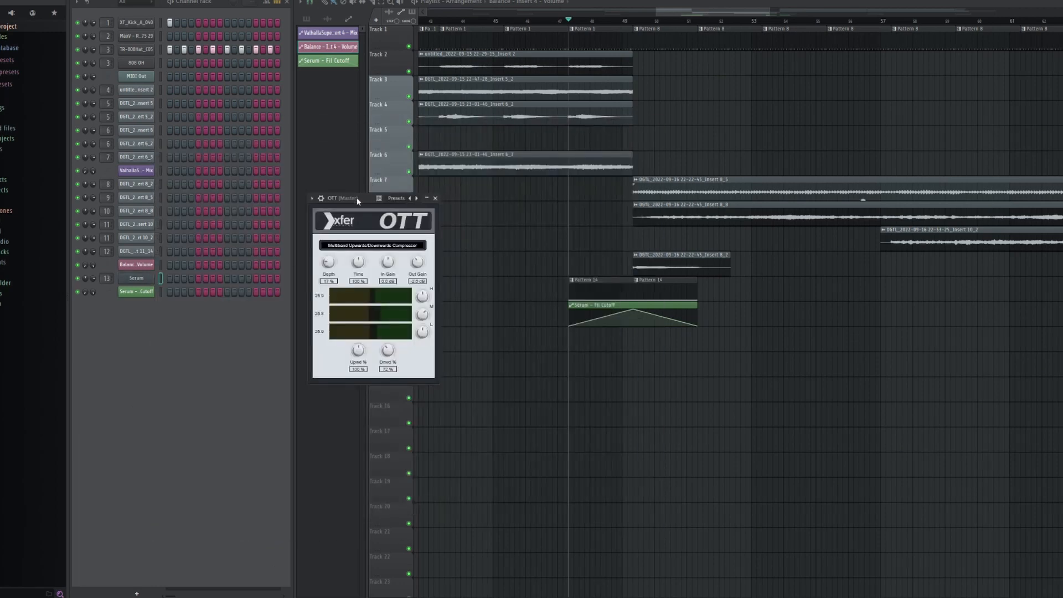